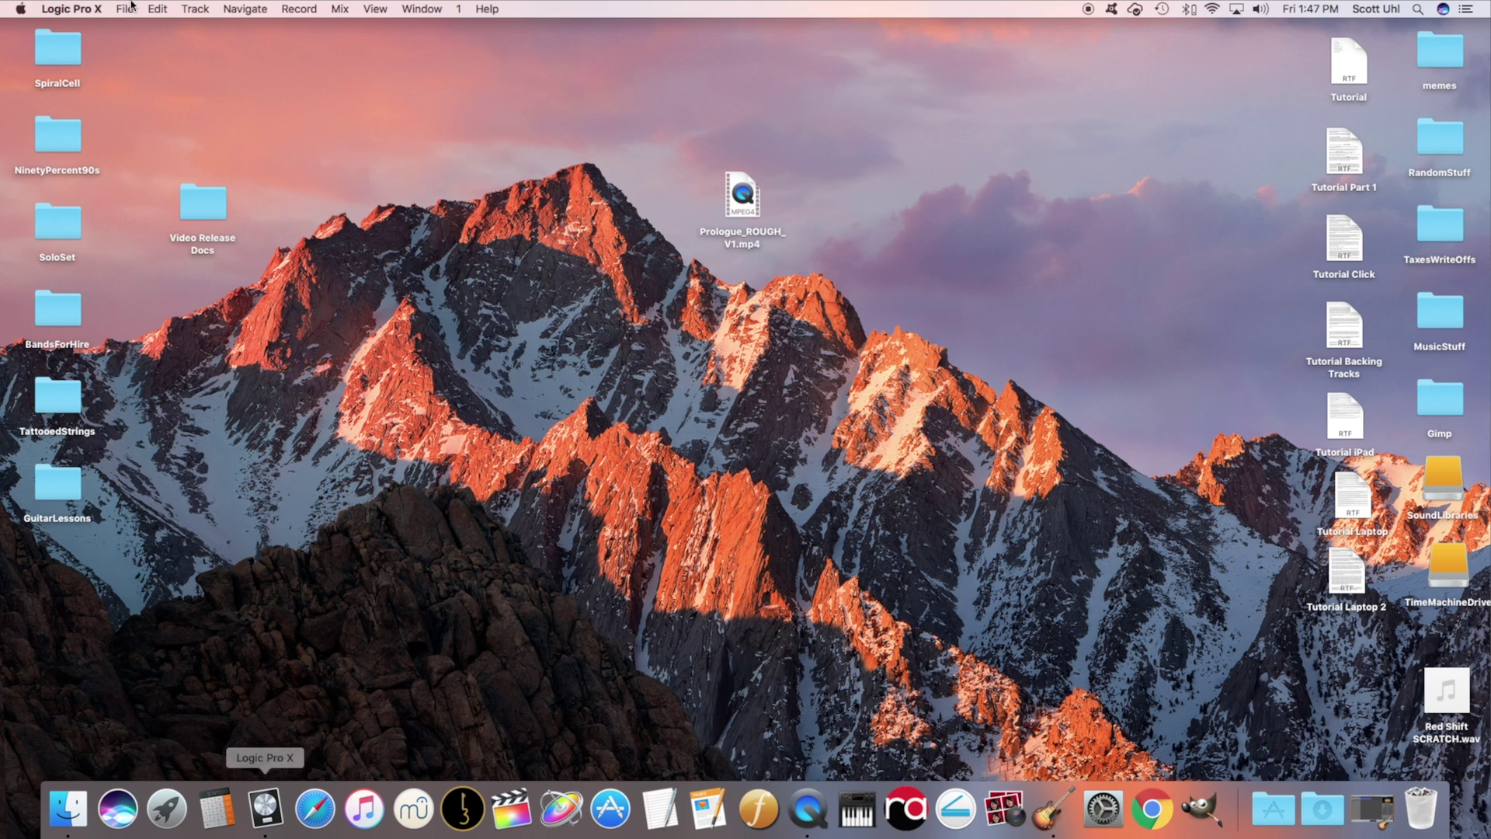
Create a new project with one audio track routed to Output 1 + 2.
click(130, 6)
click(132, 28)
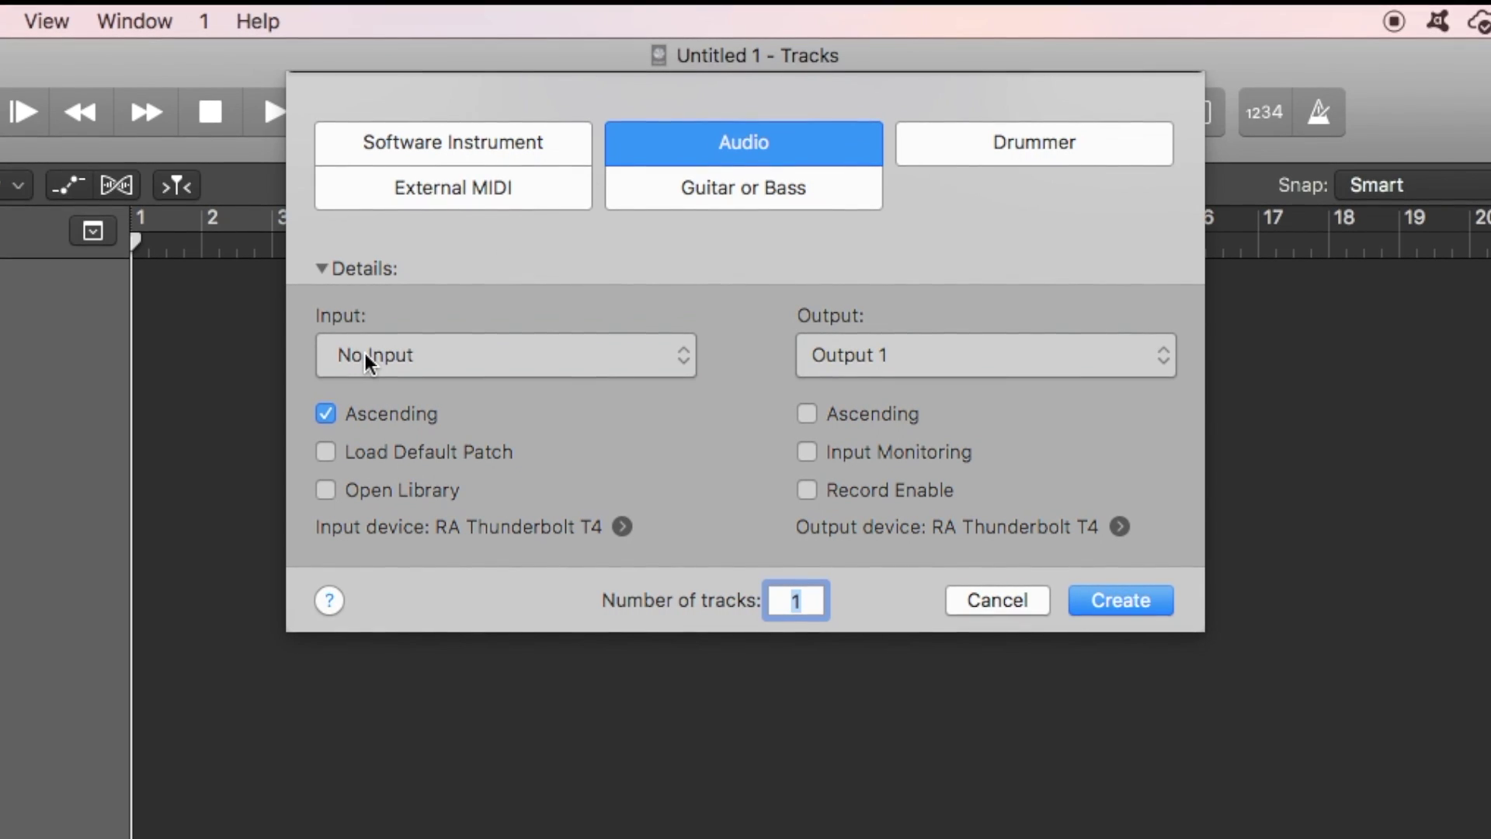
click(868, 373)
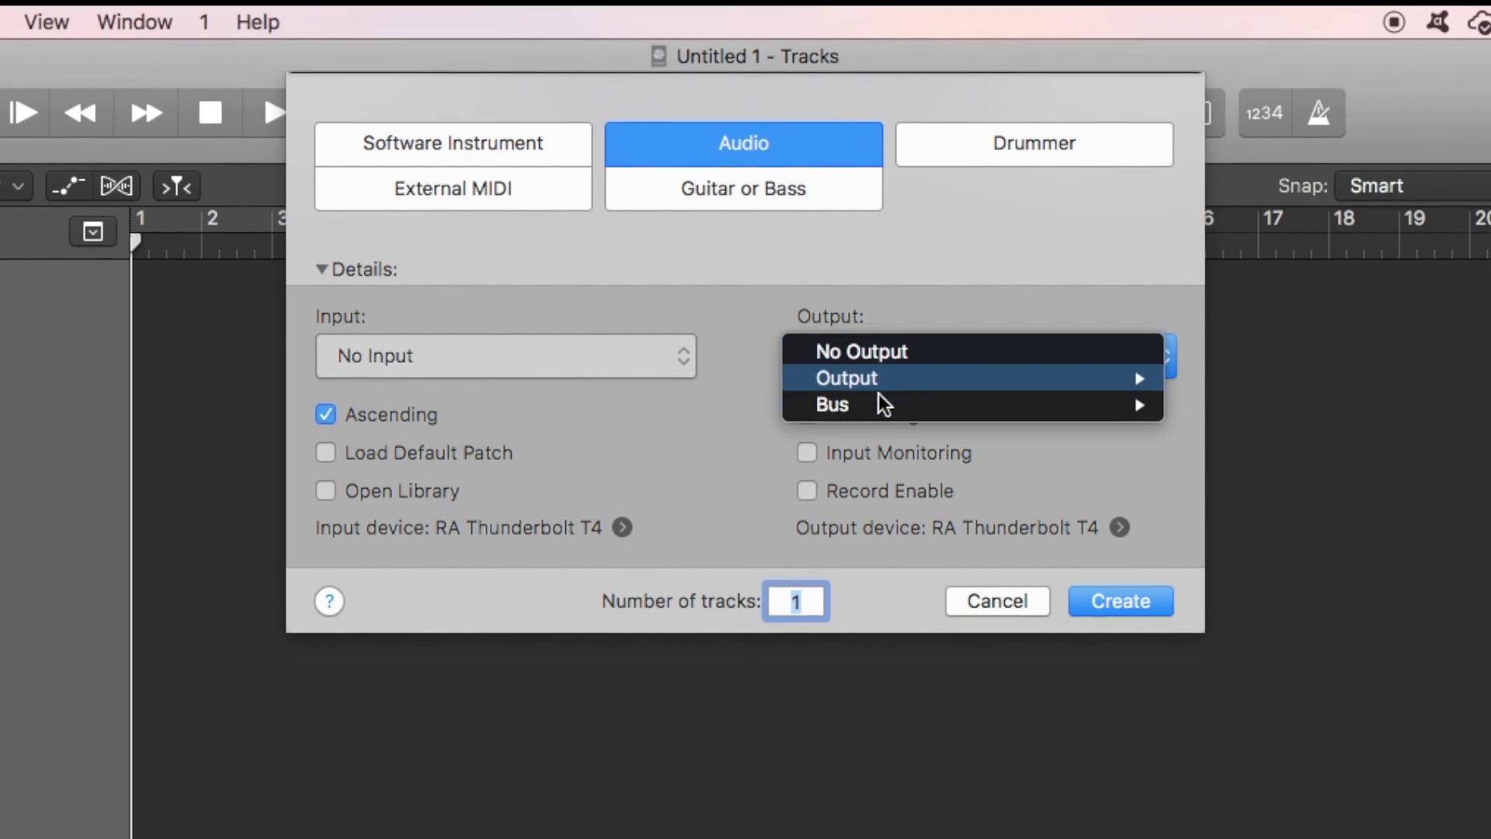
mouse_move(893, 380)
click(1293, 382)
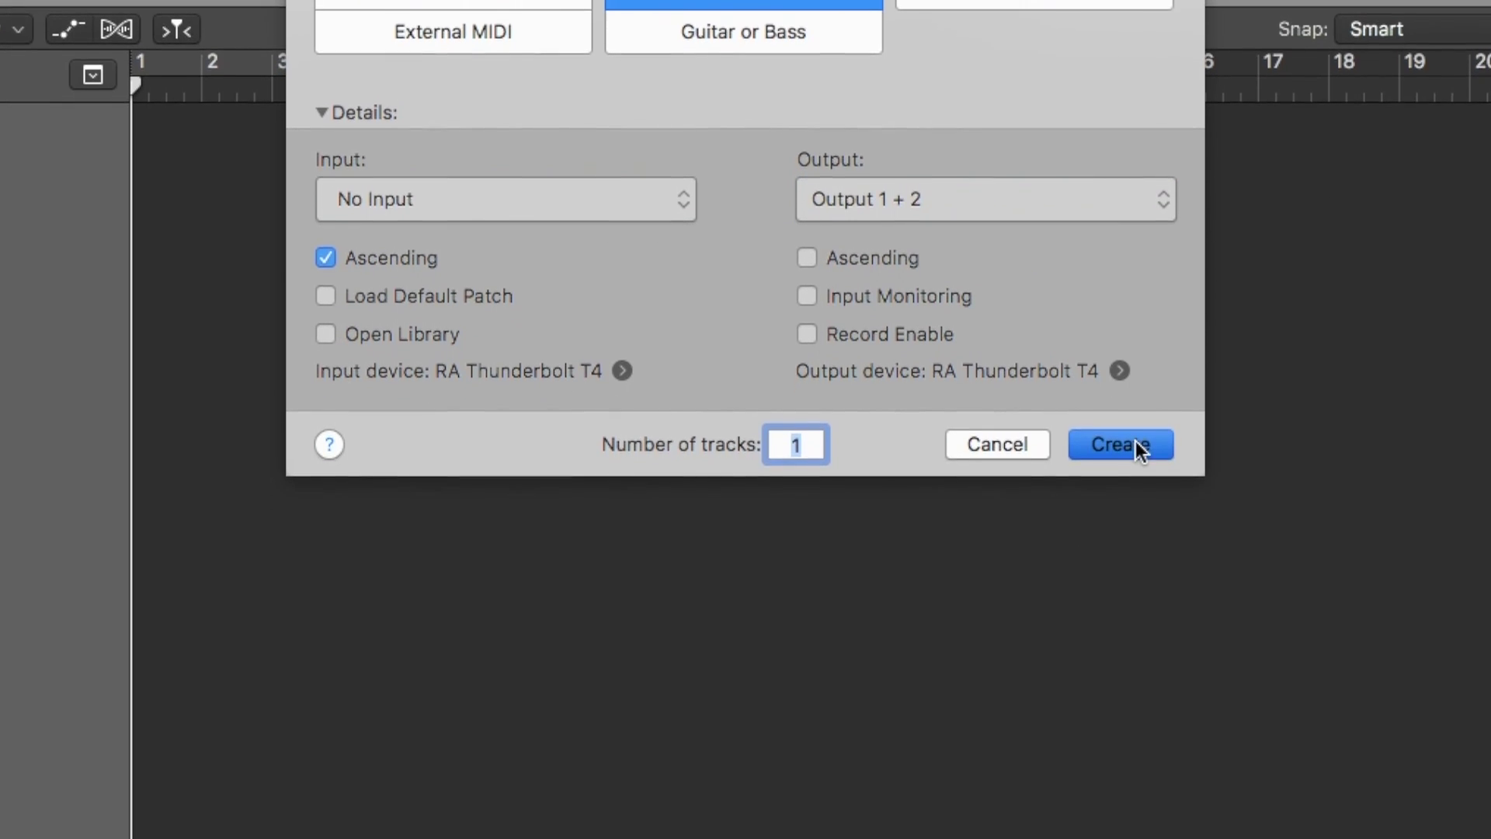
click(1130, 606)
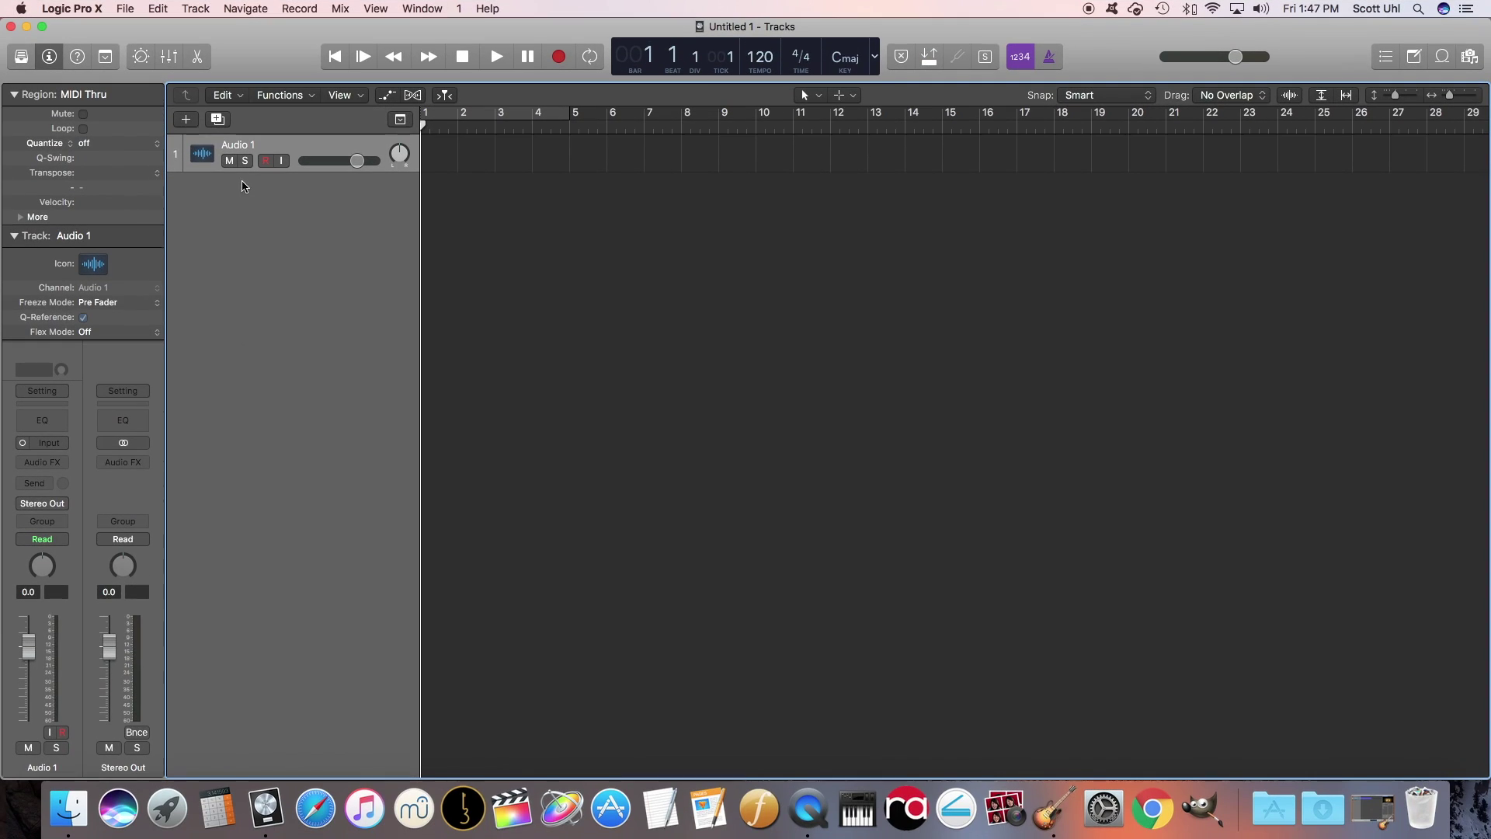
Add two Software Instrument tracks below Audio 1.
click(187, 122)
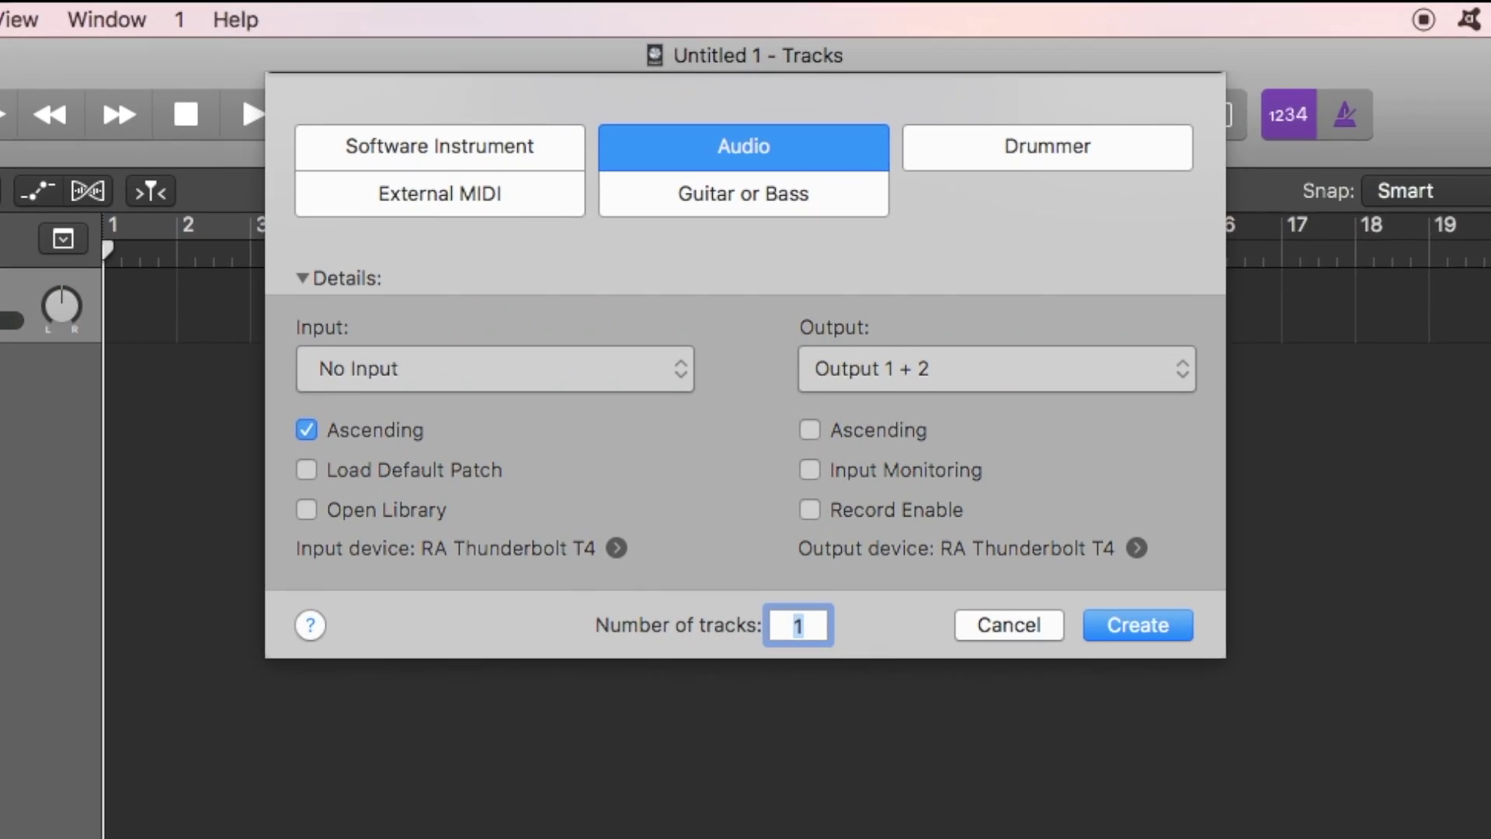
click(440, 148)
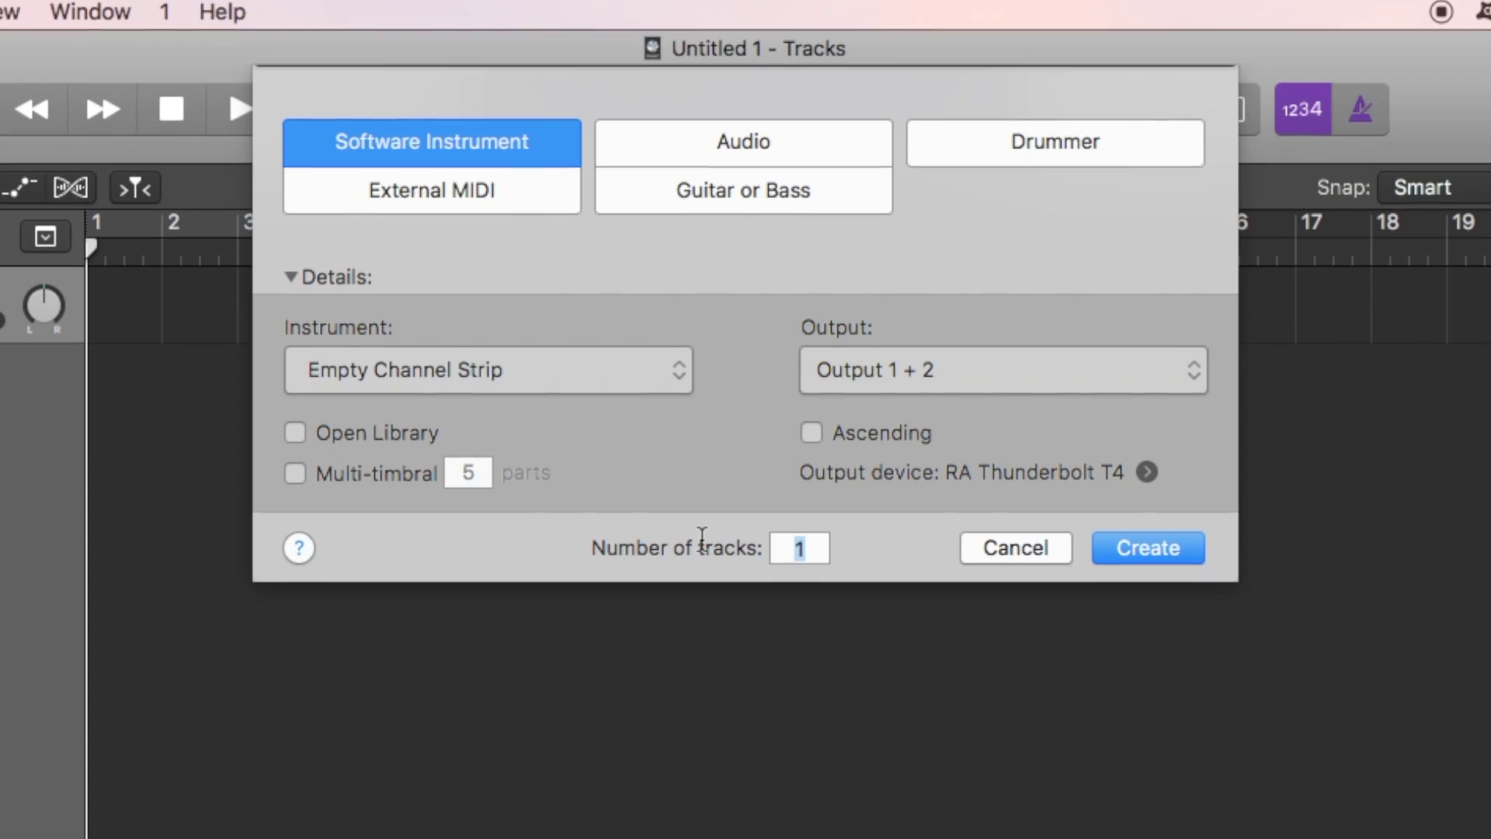
text(2)
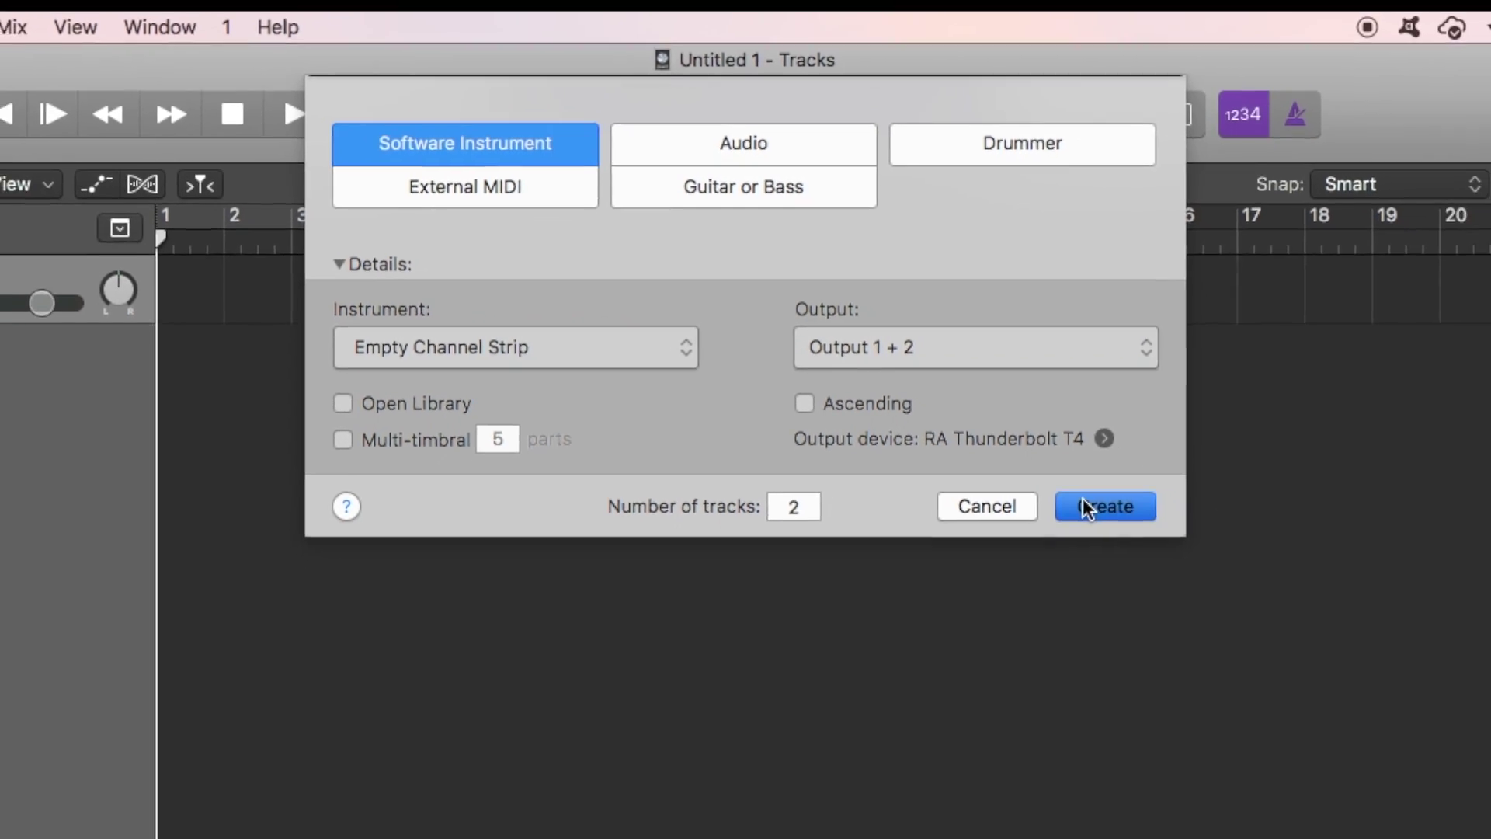
click(1148, 543)
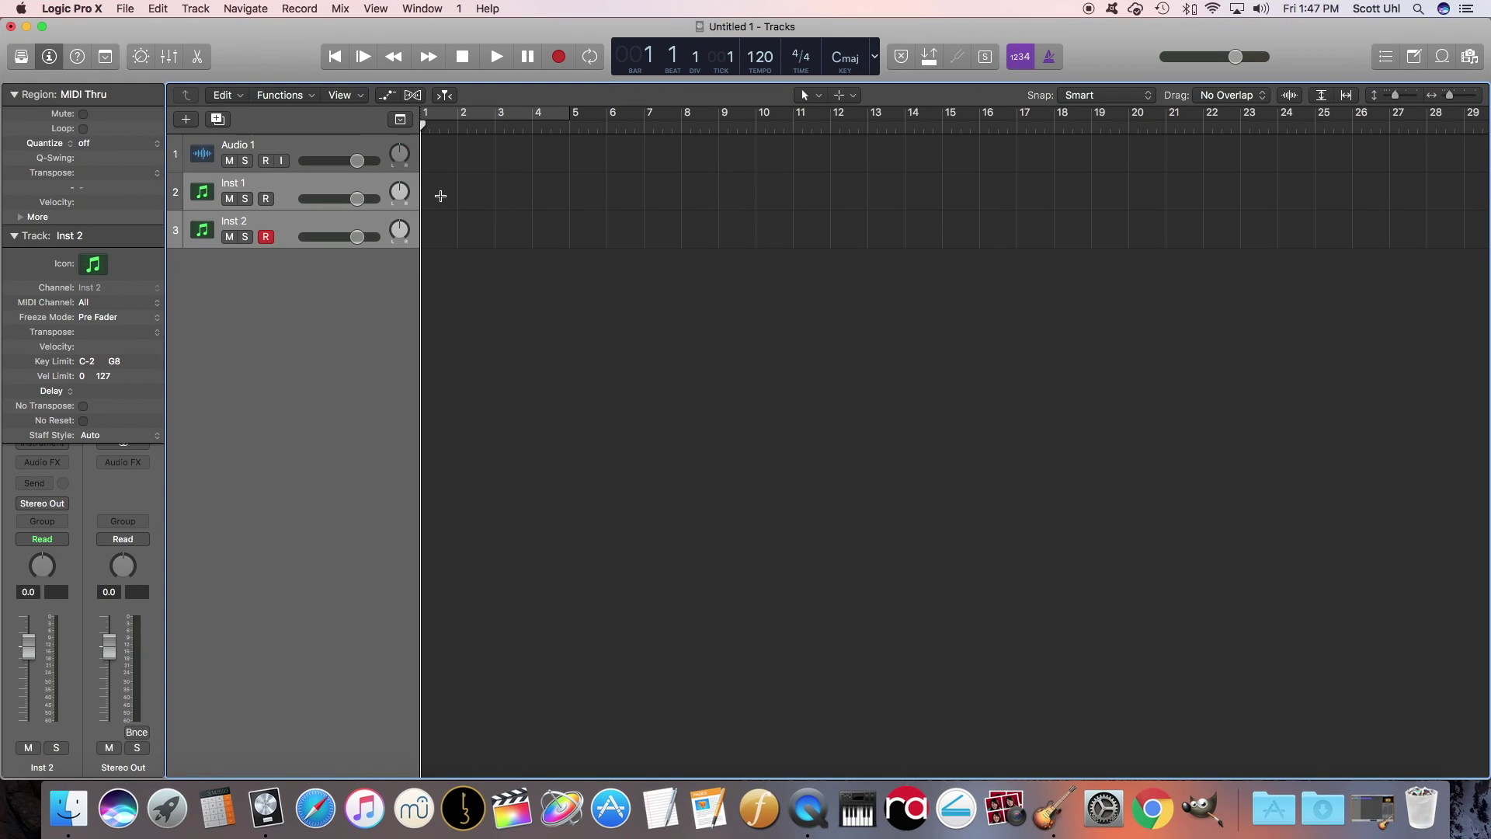
Open the Advanced preferences pane and confirm Show Advanced Tools is enabled.
click(83, 11)
mouse_move(82, 51)
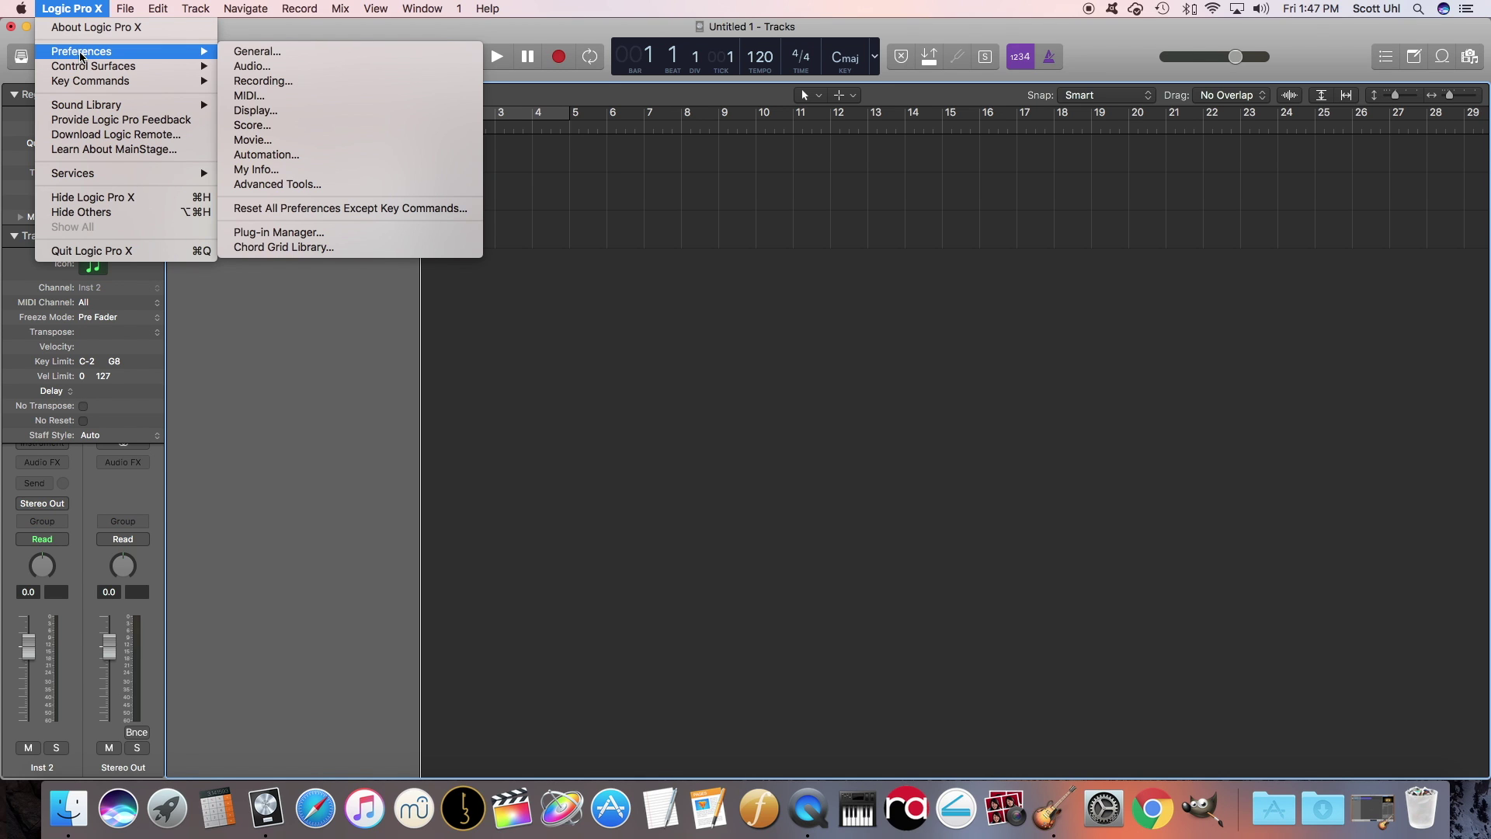
click(315, 185)
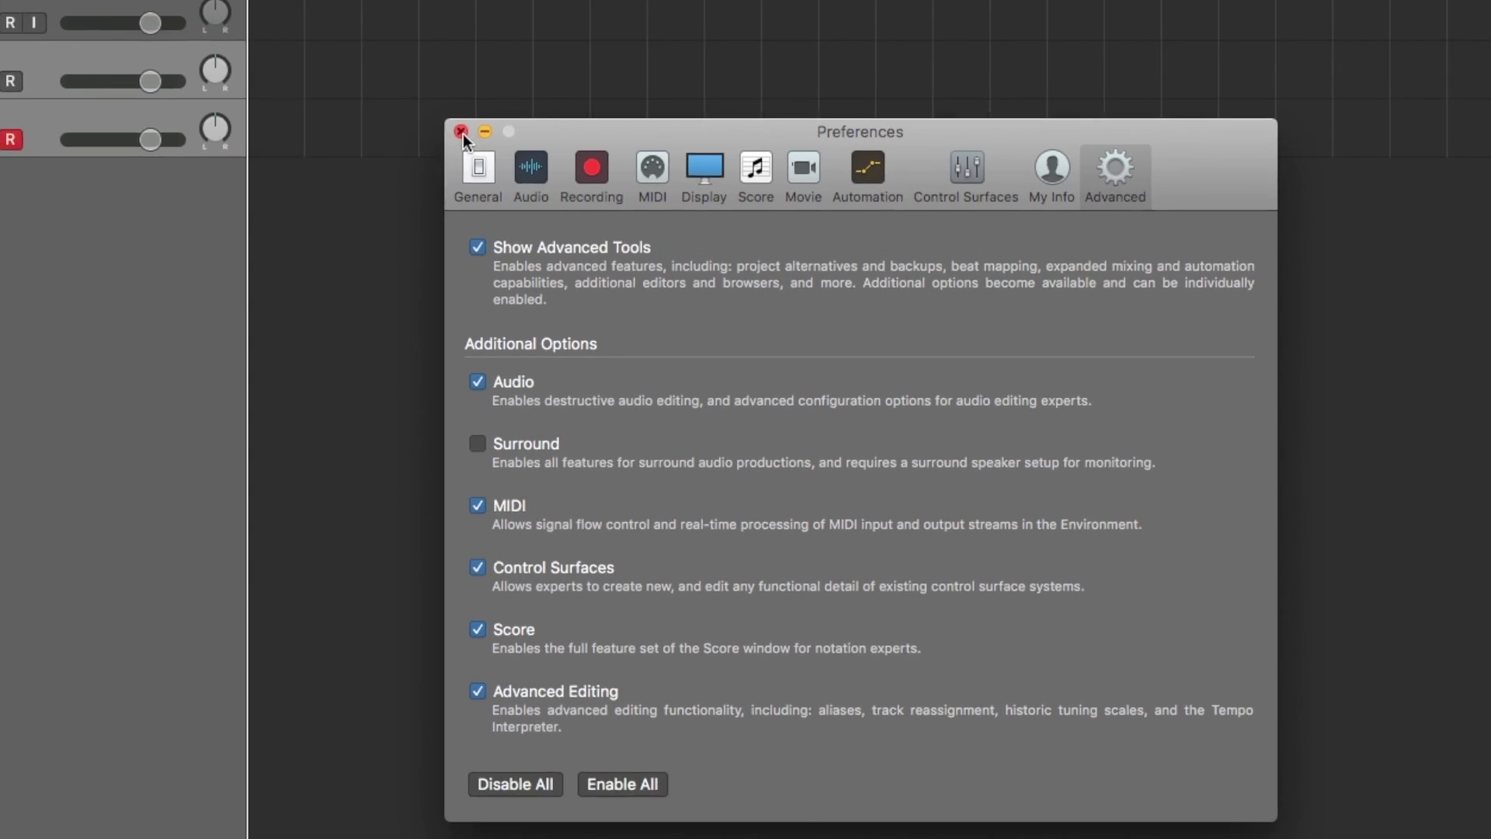
Close Preferences, switch the LCD to the Custom display, and confirm the control bar customization.
click(420, 89)
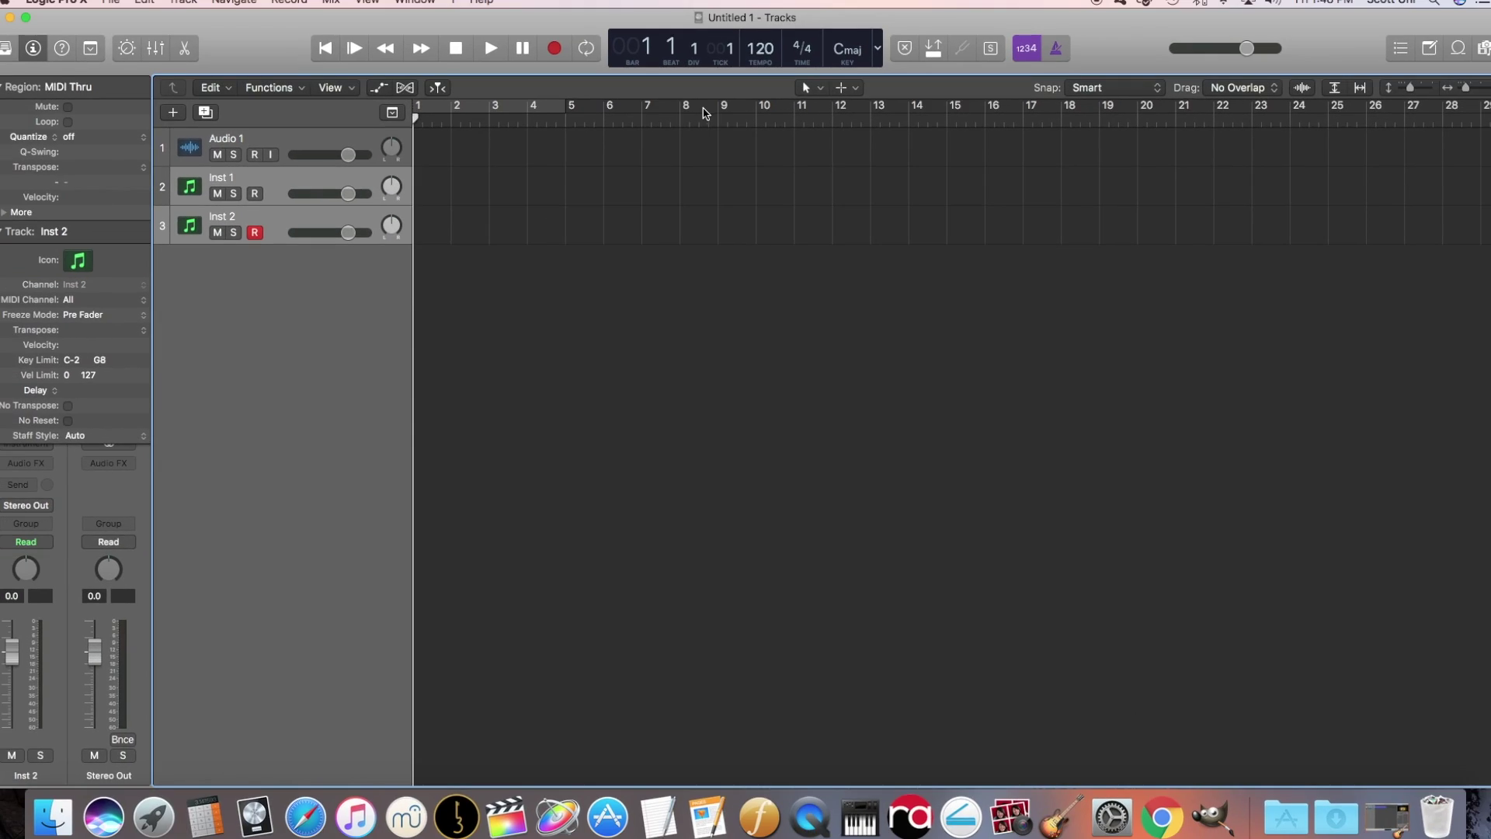
click(877, 51)
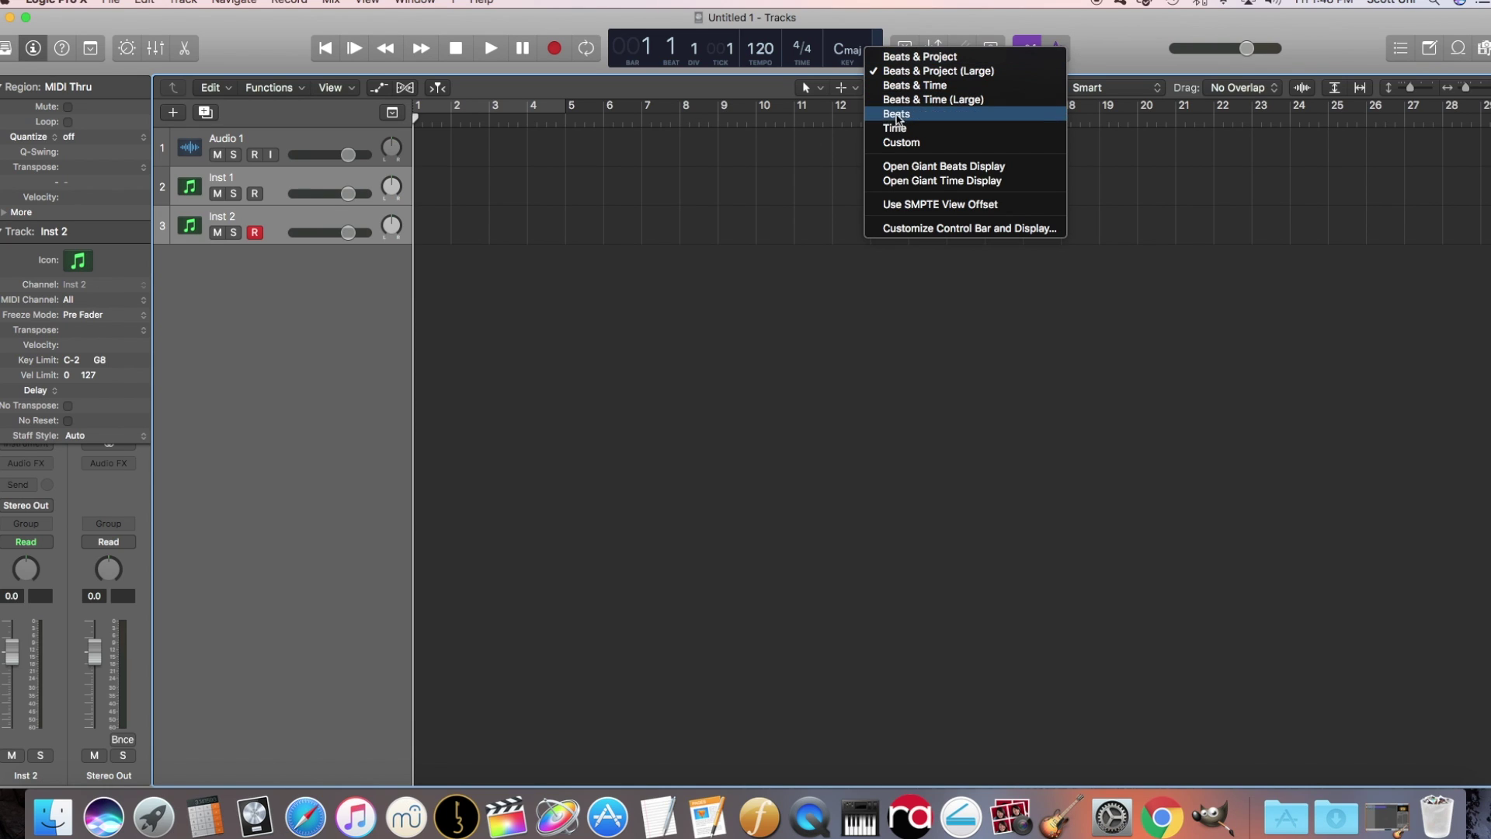
click(901, 144)
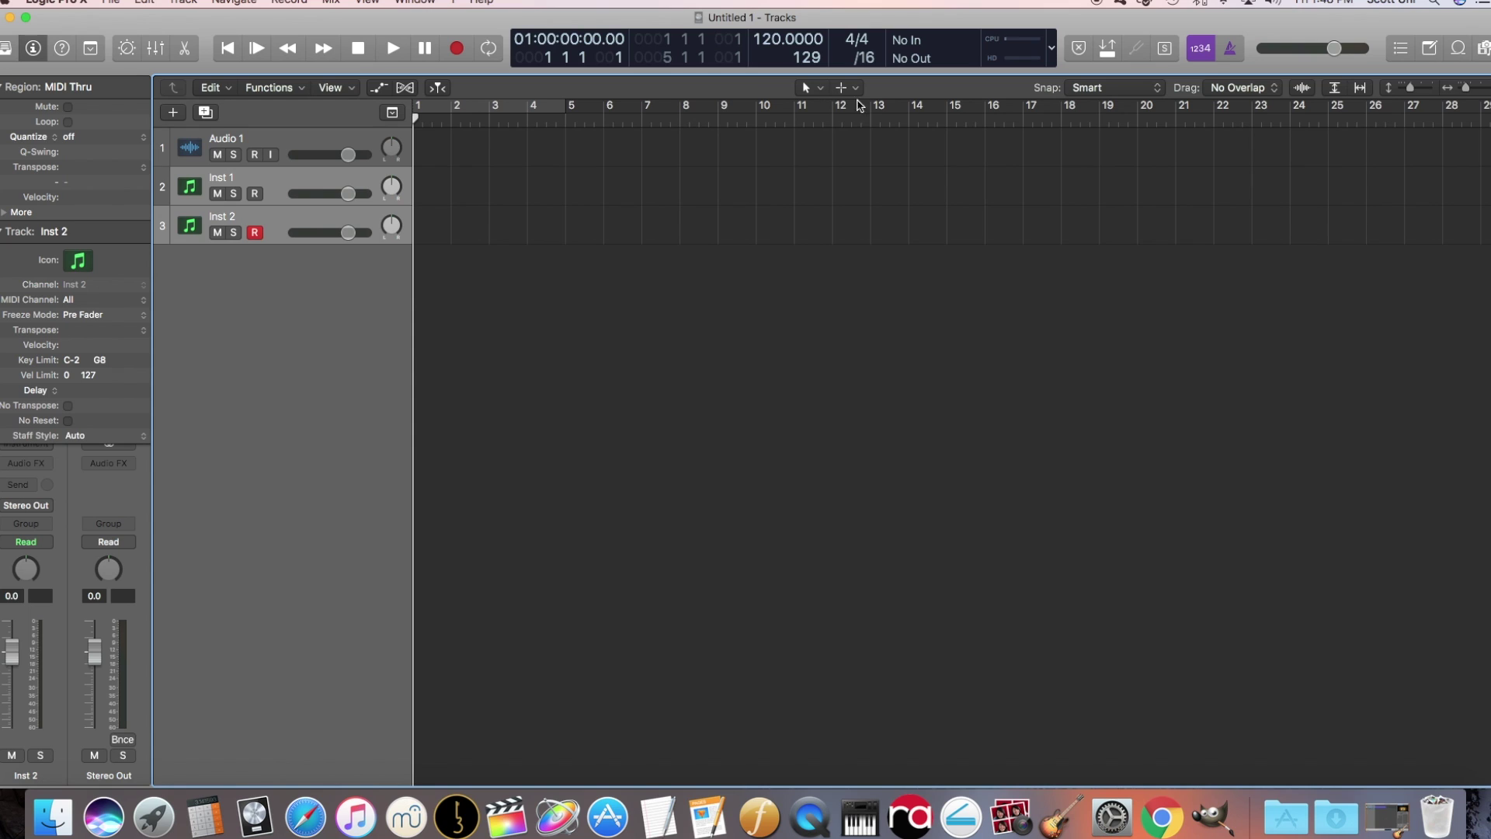
right_click(974, 45)
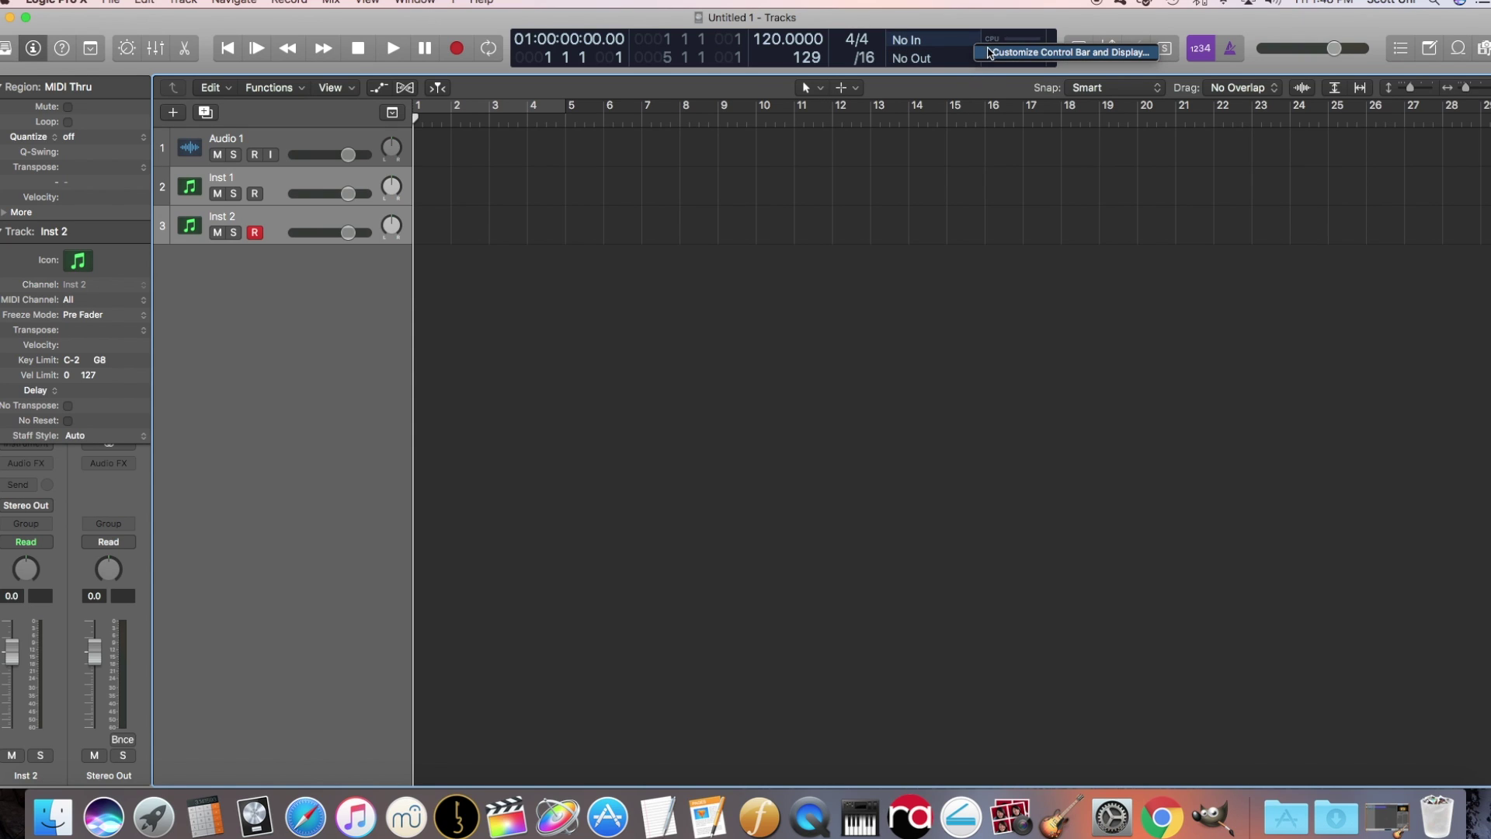
click(1005, 53)
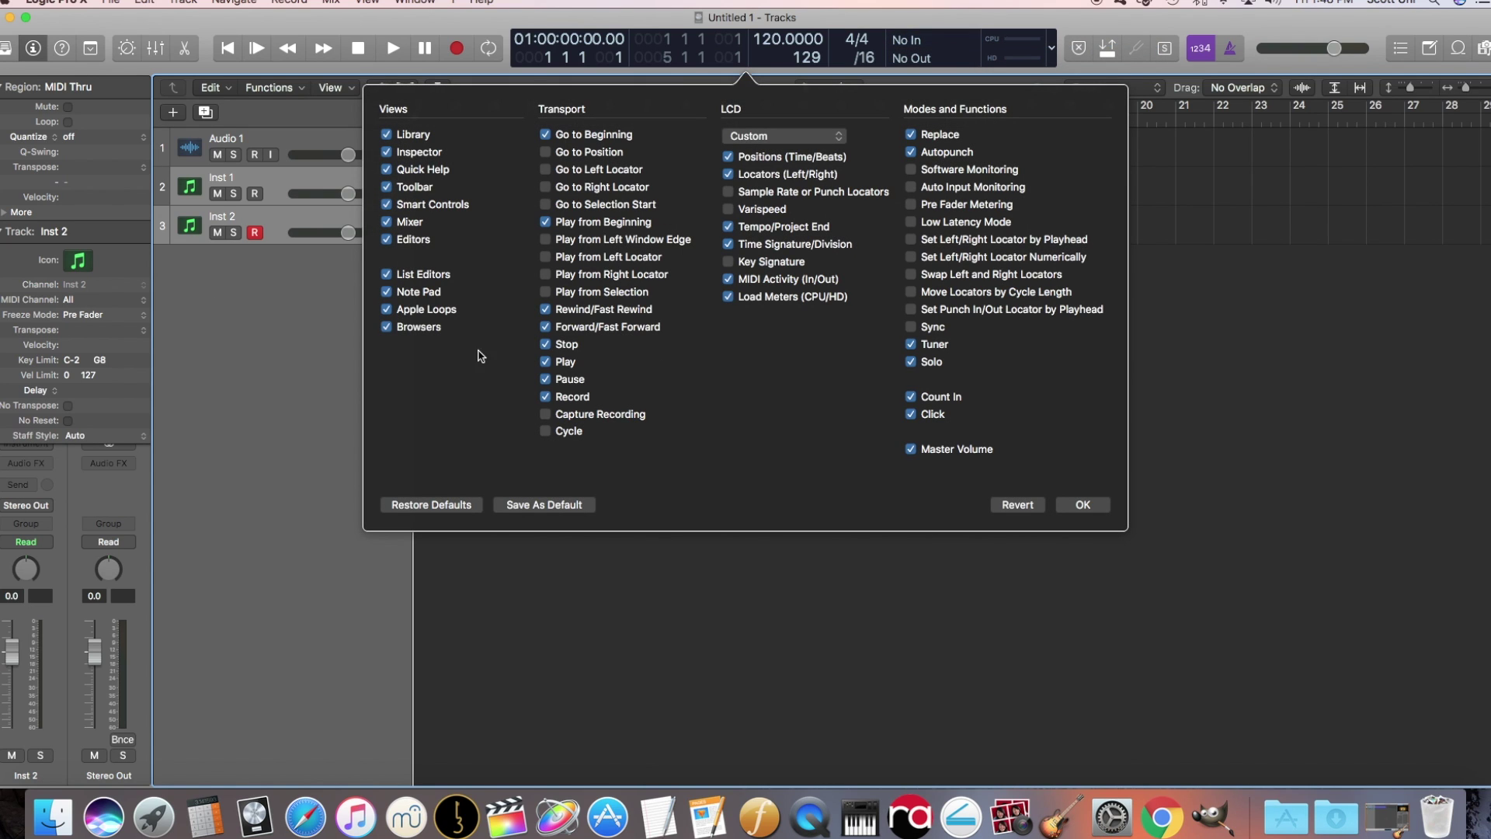
click(1084, 506)
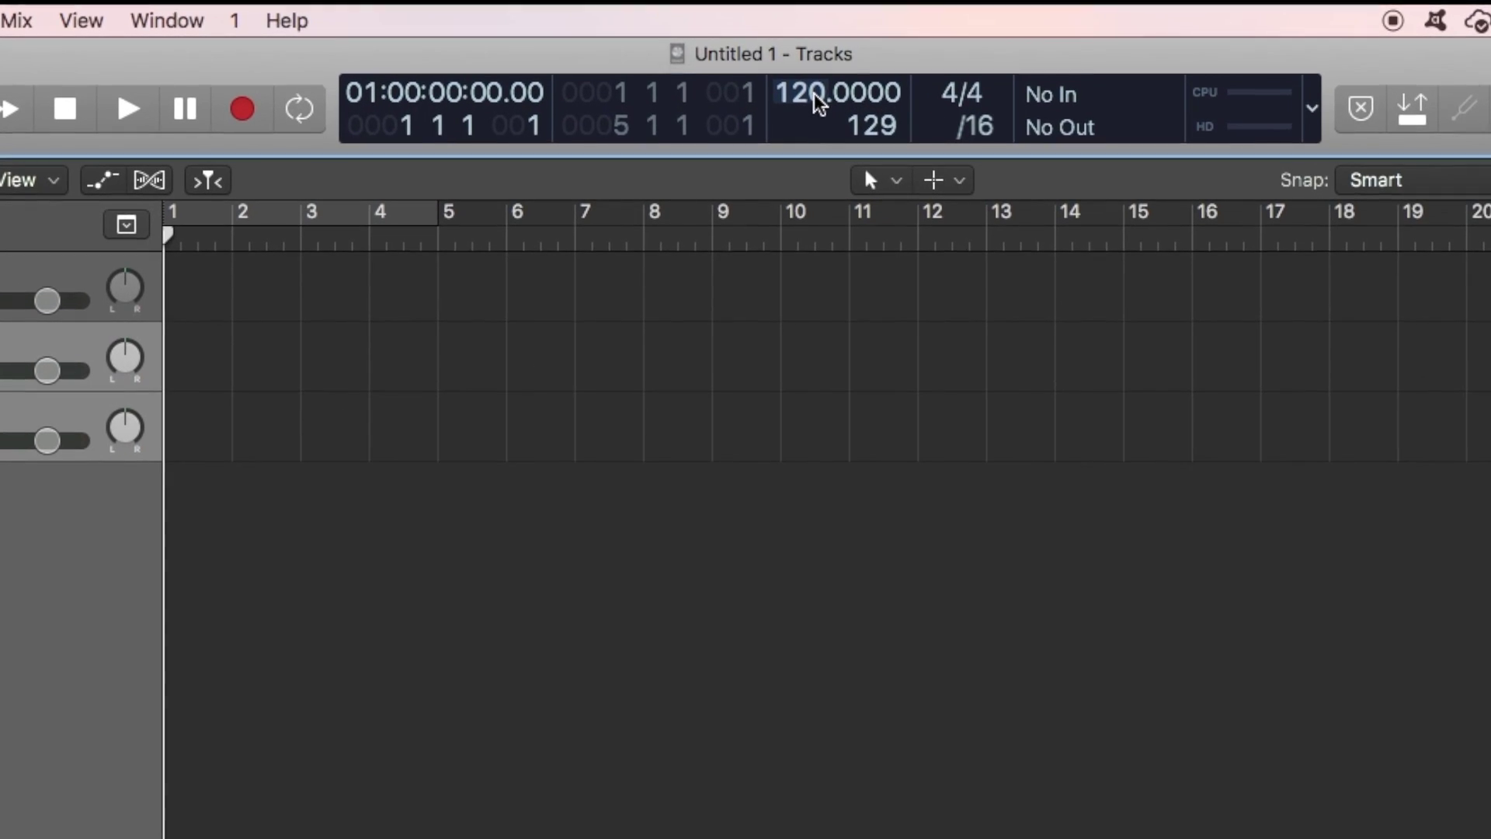
Set the project tempo to 134 BPM, correcting the mistyped 143.
double_click(774, 55)
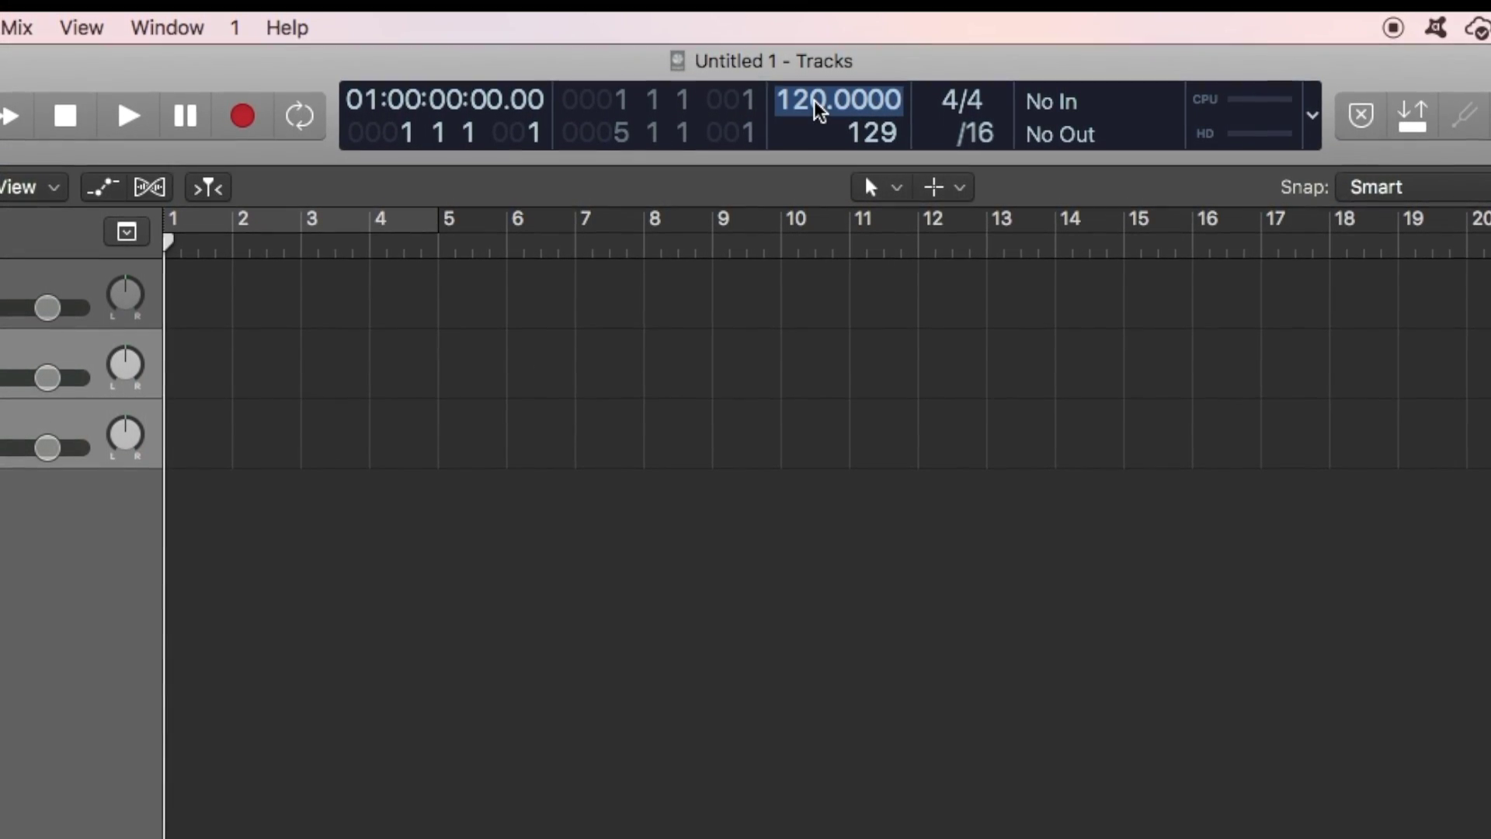
text(143)
key(Return)
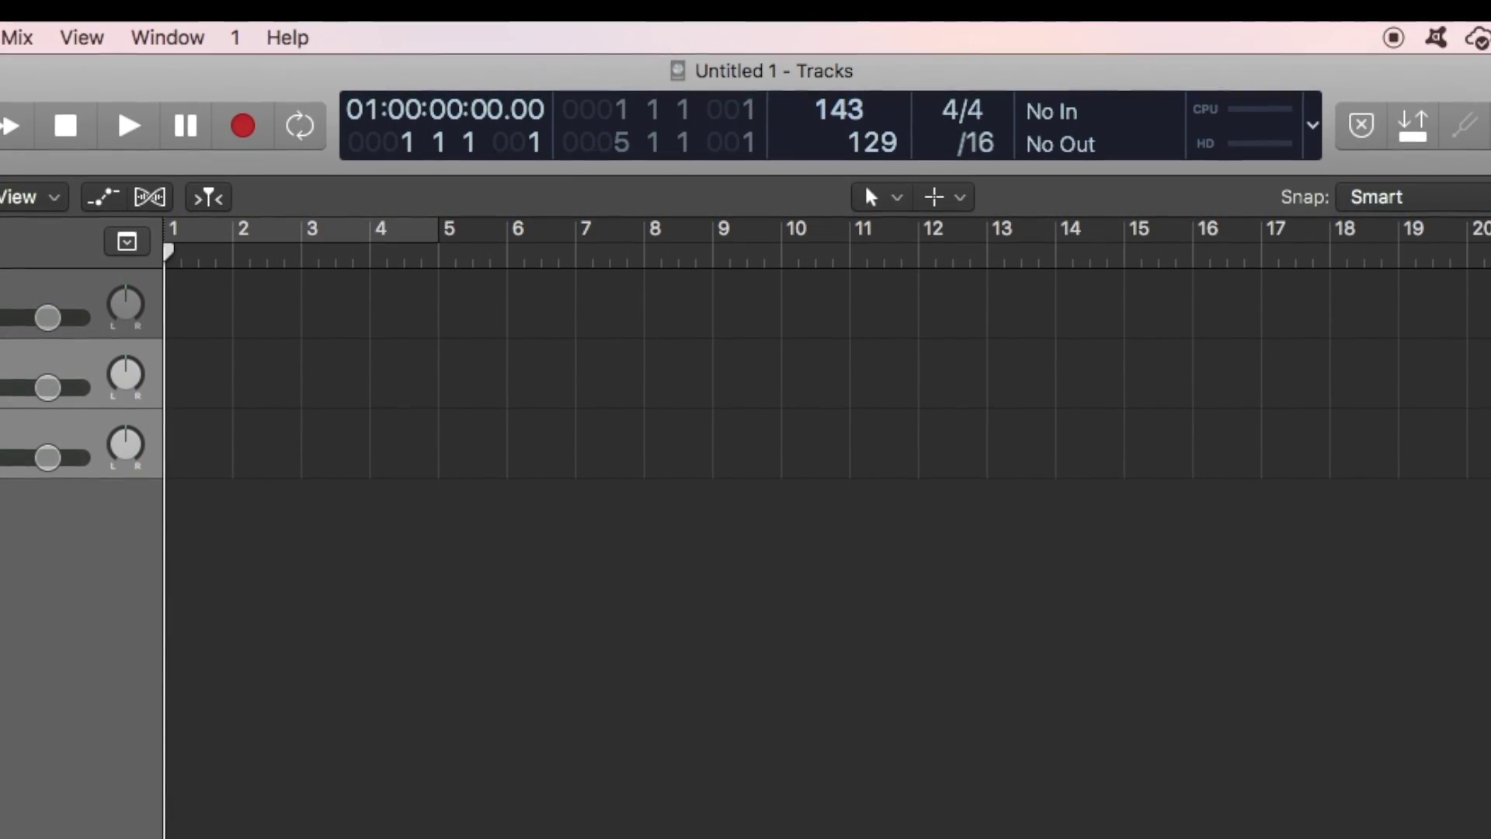
double_click(839, 108)
text(134)
key(Return)
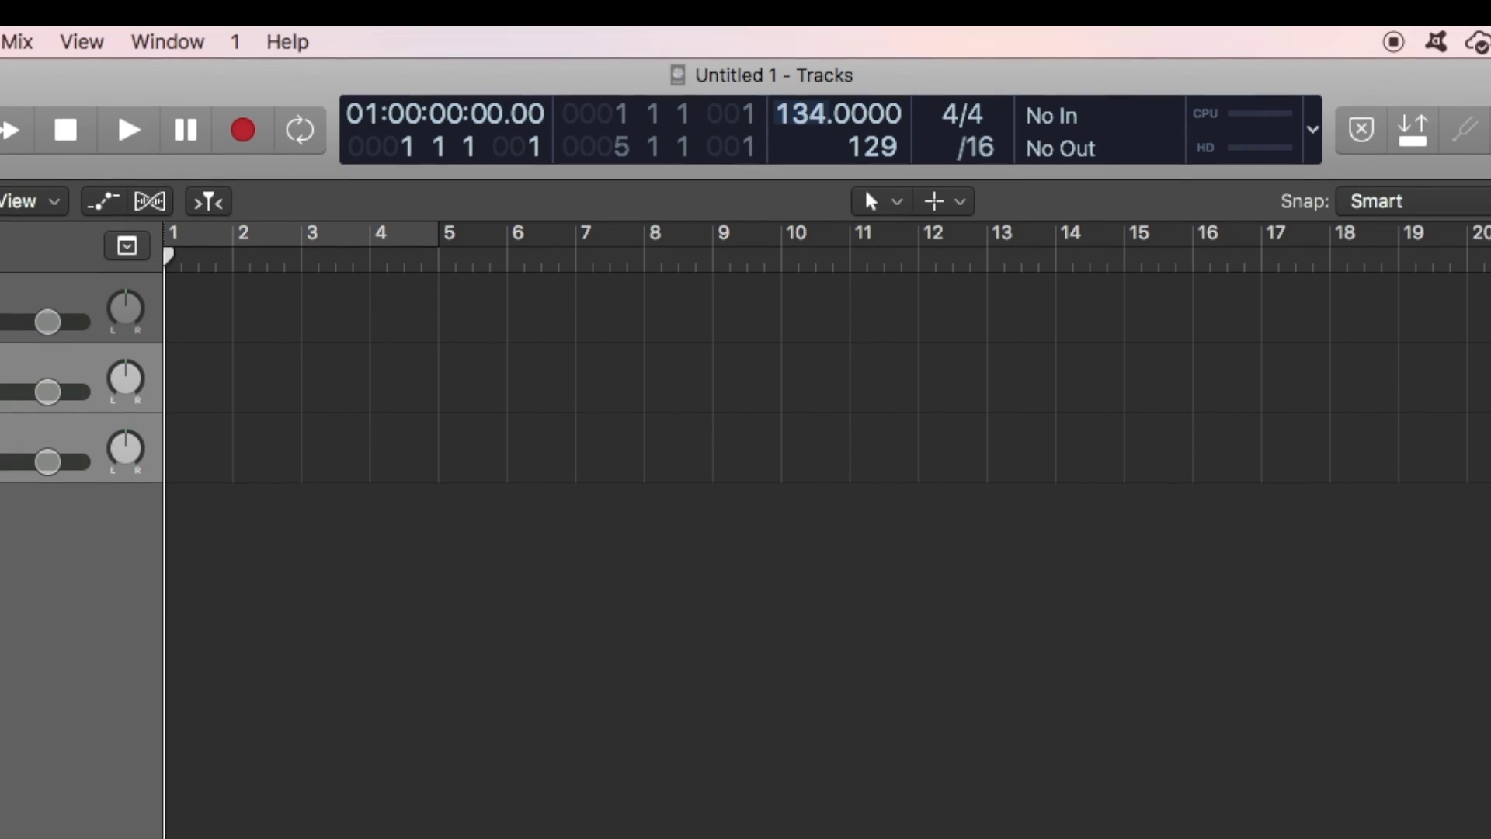
Keep the time signature at 4/4.
double_click(977, 122)
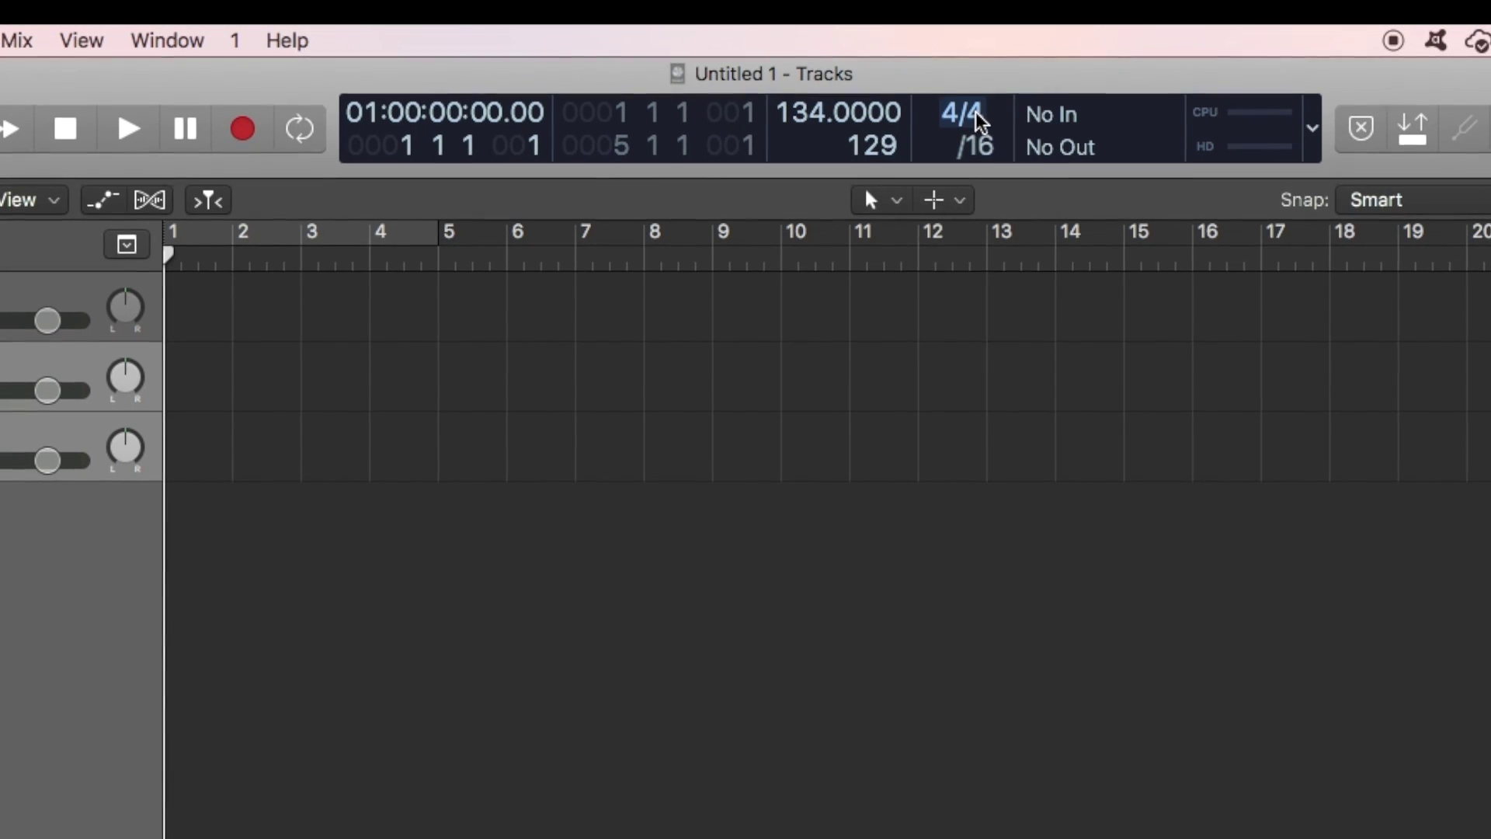
click(980, 122)
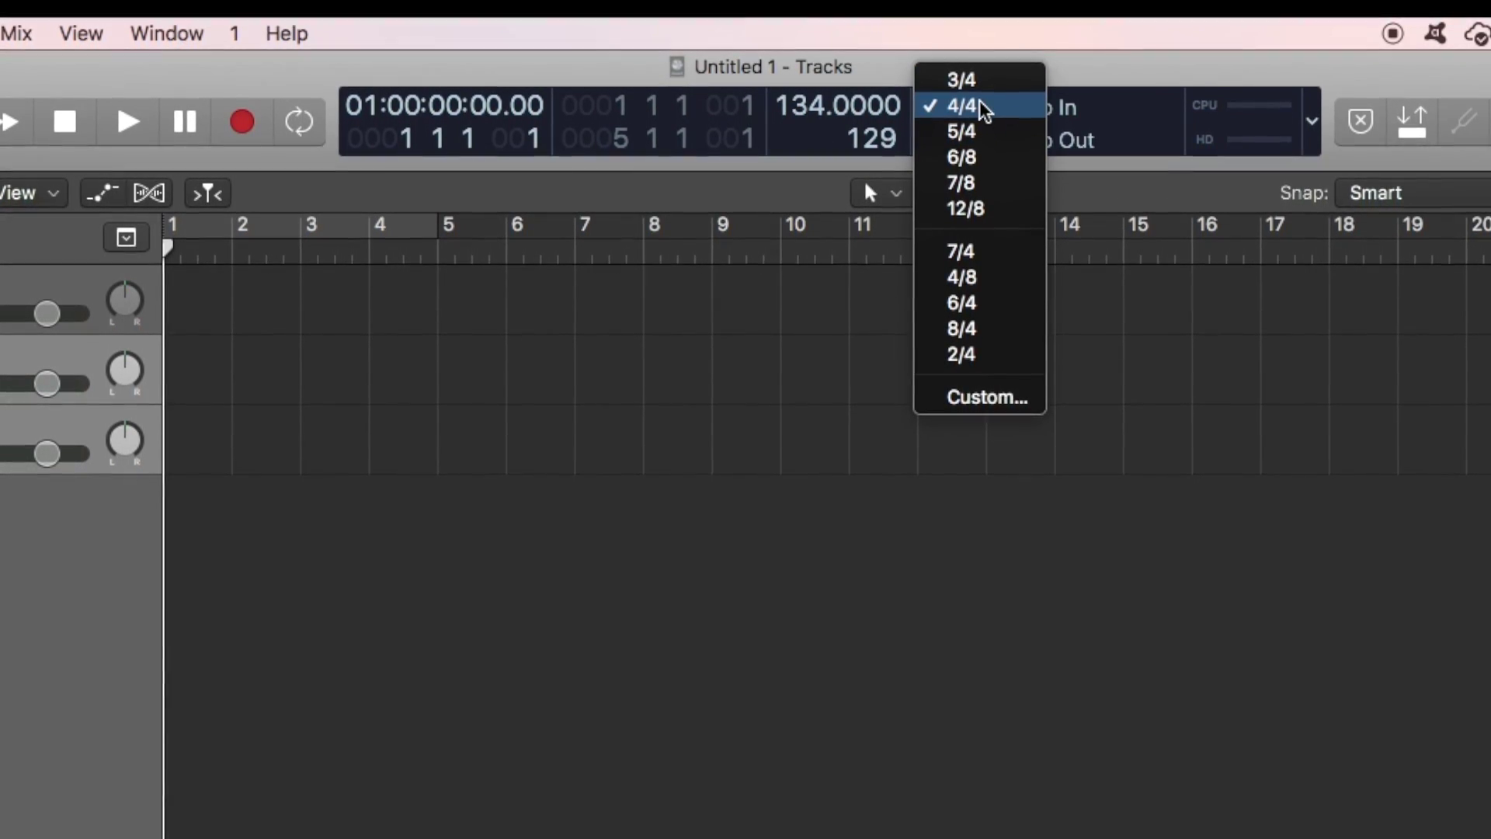
click(980, 105)
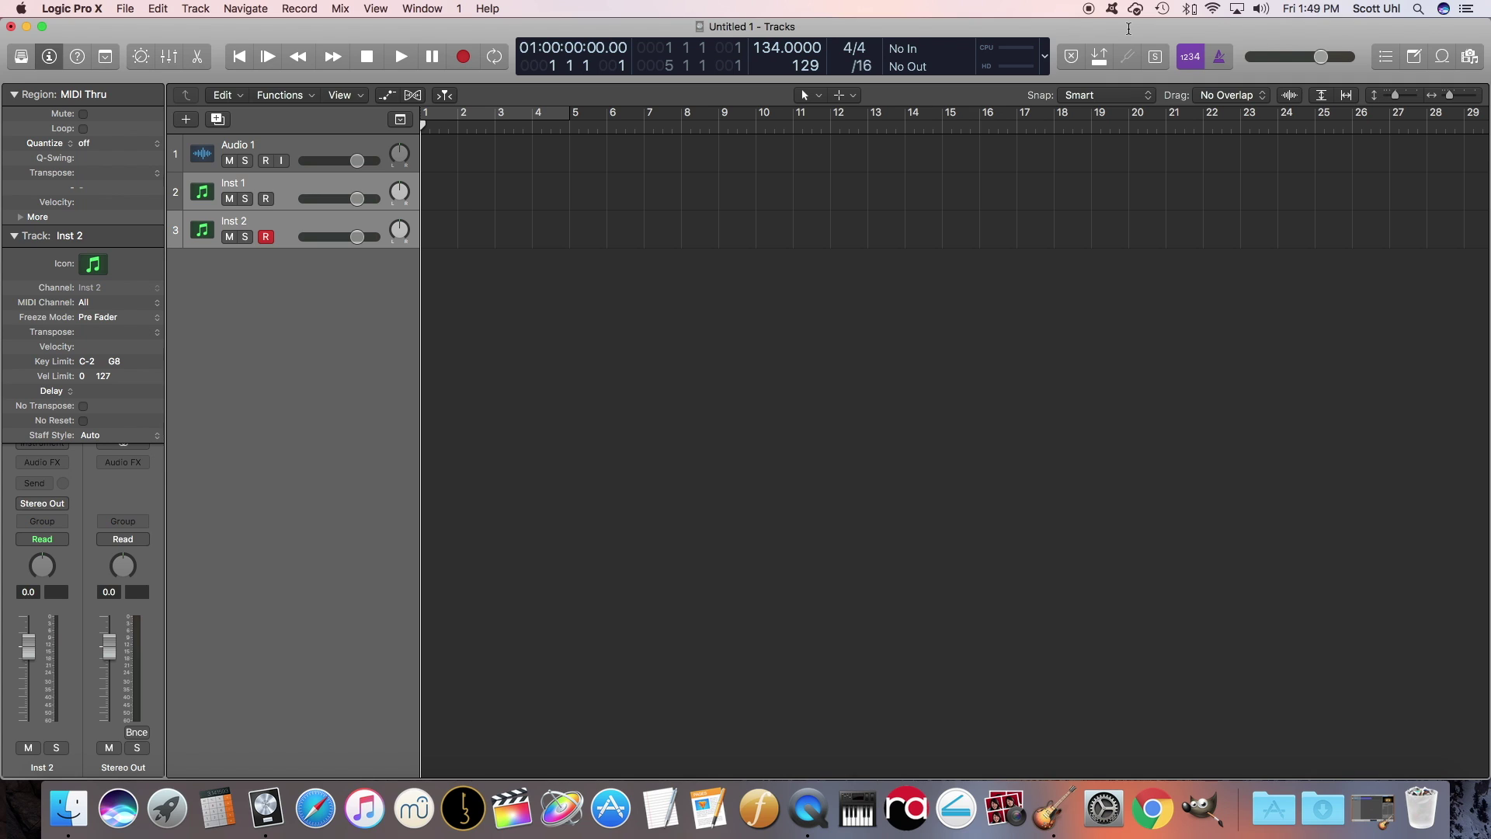
Drop Red Shift SCRATCH.wav onto Audio 1 at bar 1 without importing its markers.
drag(1128, 30, 1041, 31)
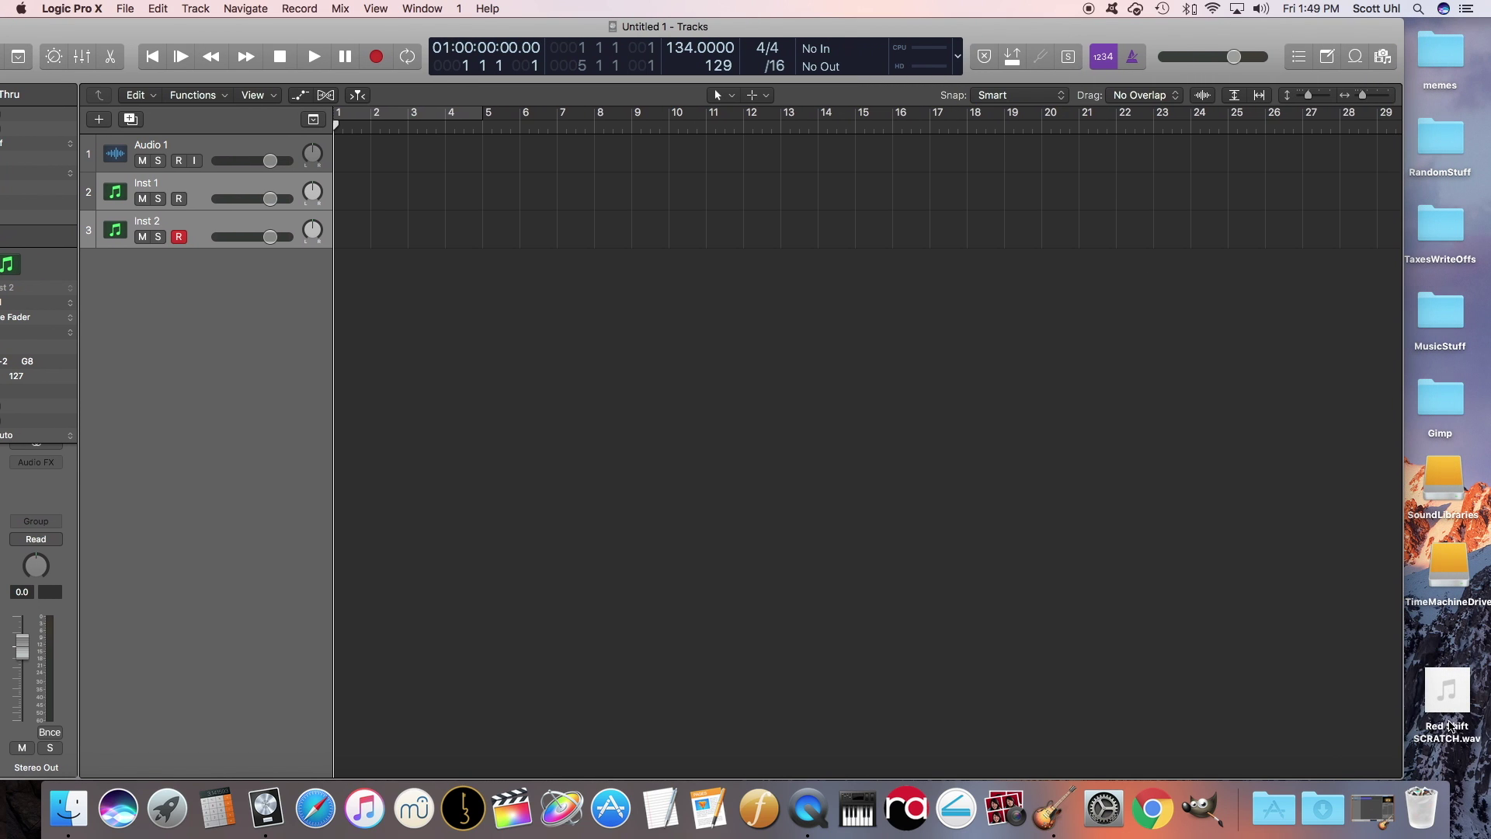
drag(1455, 711, 343, 154)
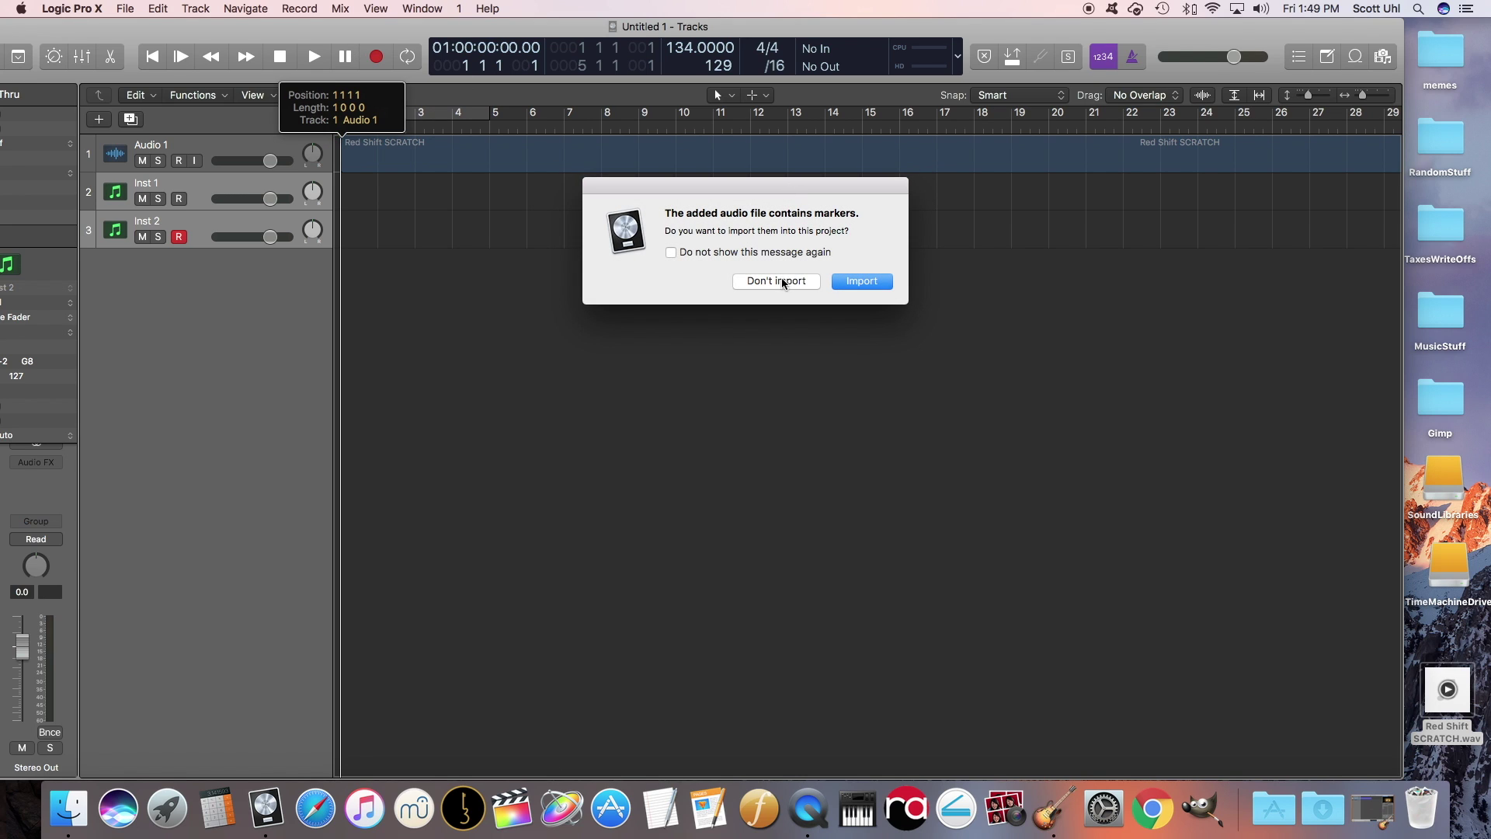
click(773, 280)
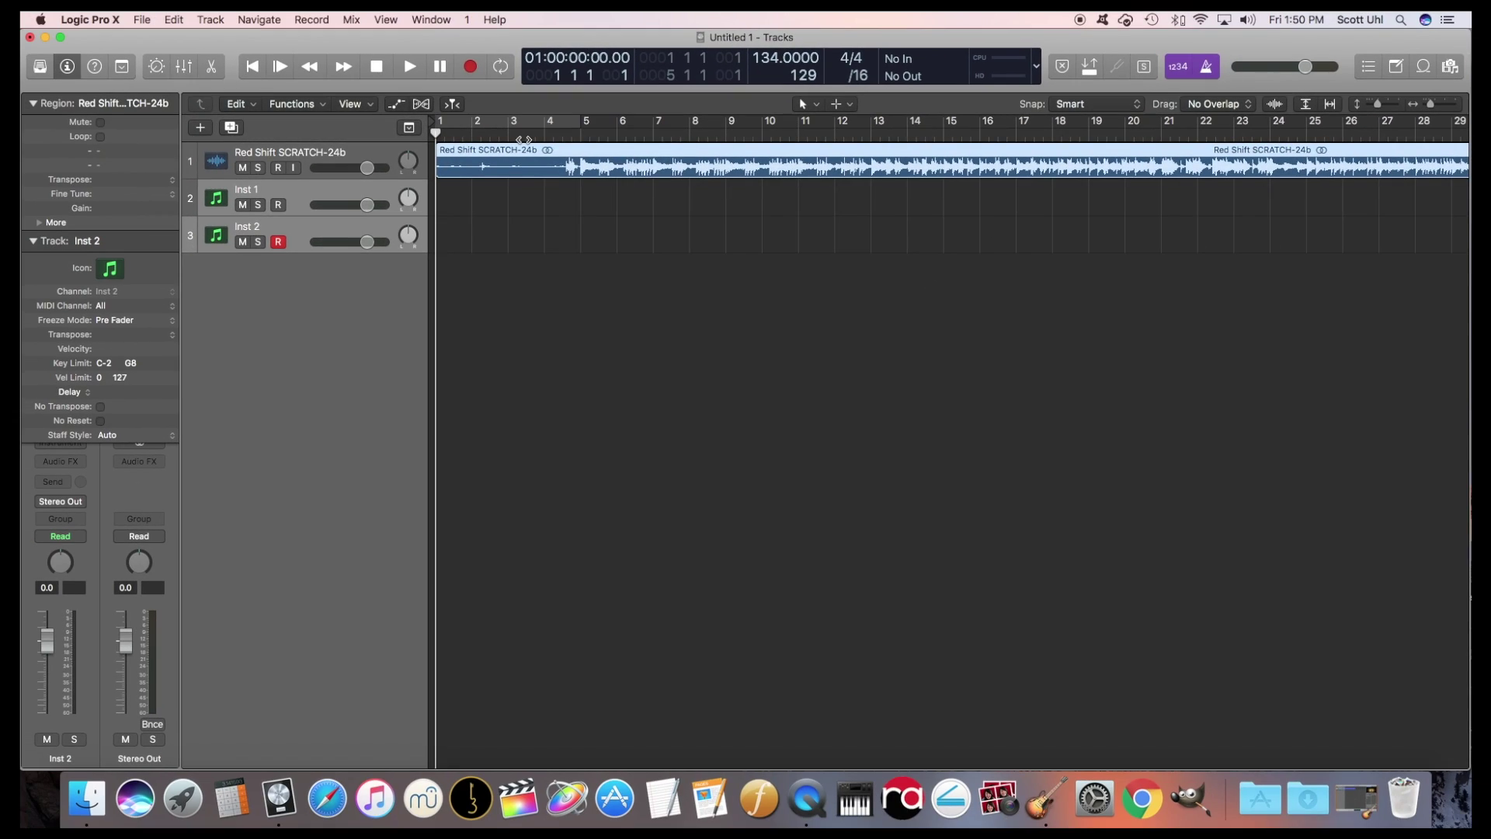
Play the scratch audio and lower its track volume to -7.6 dB.
key(space)
drag(366, 168, 315, 168)
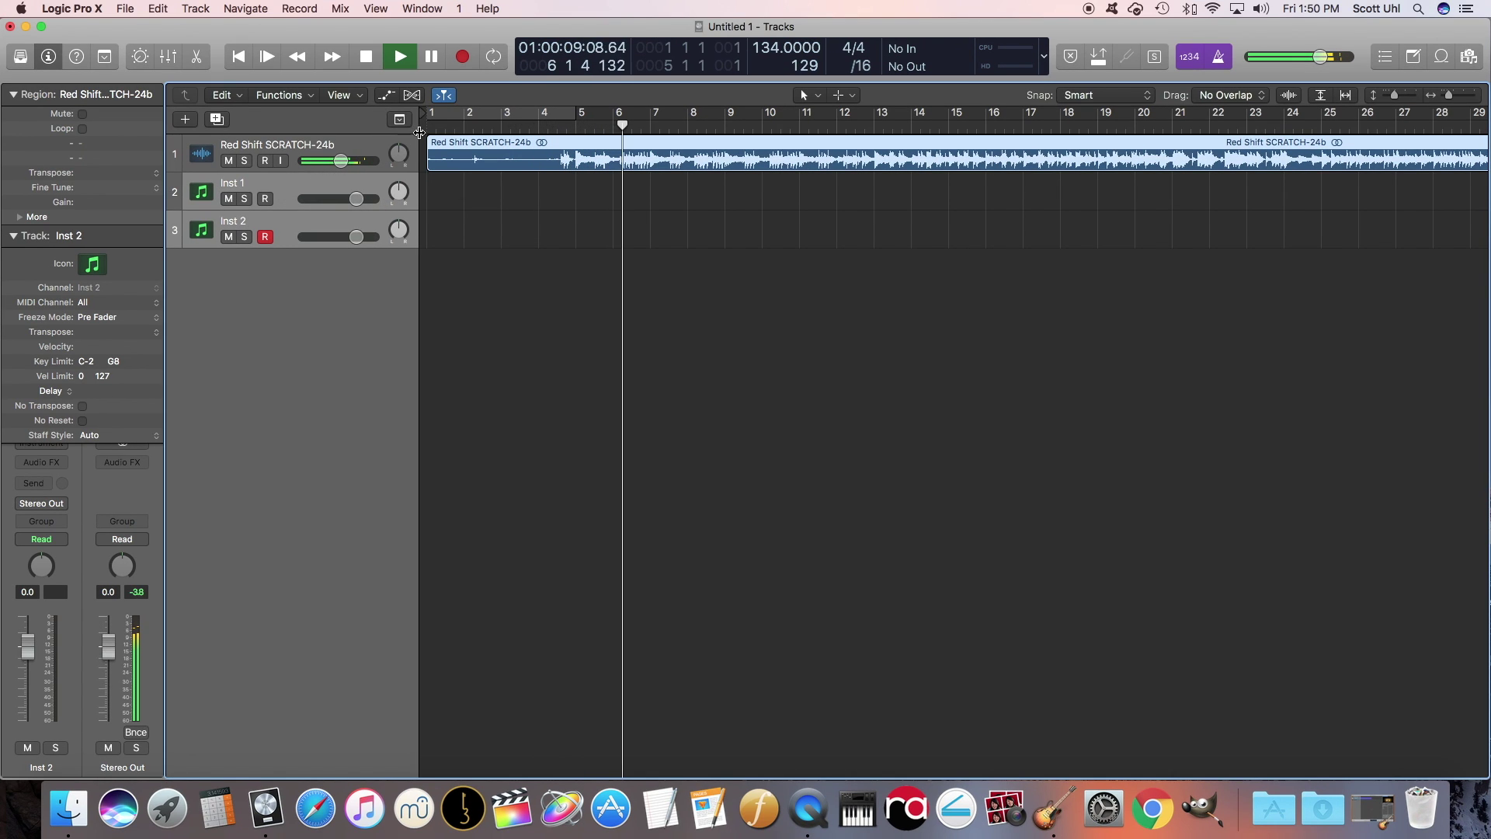
drag(351, 160, 335, 161)
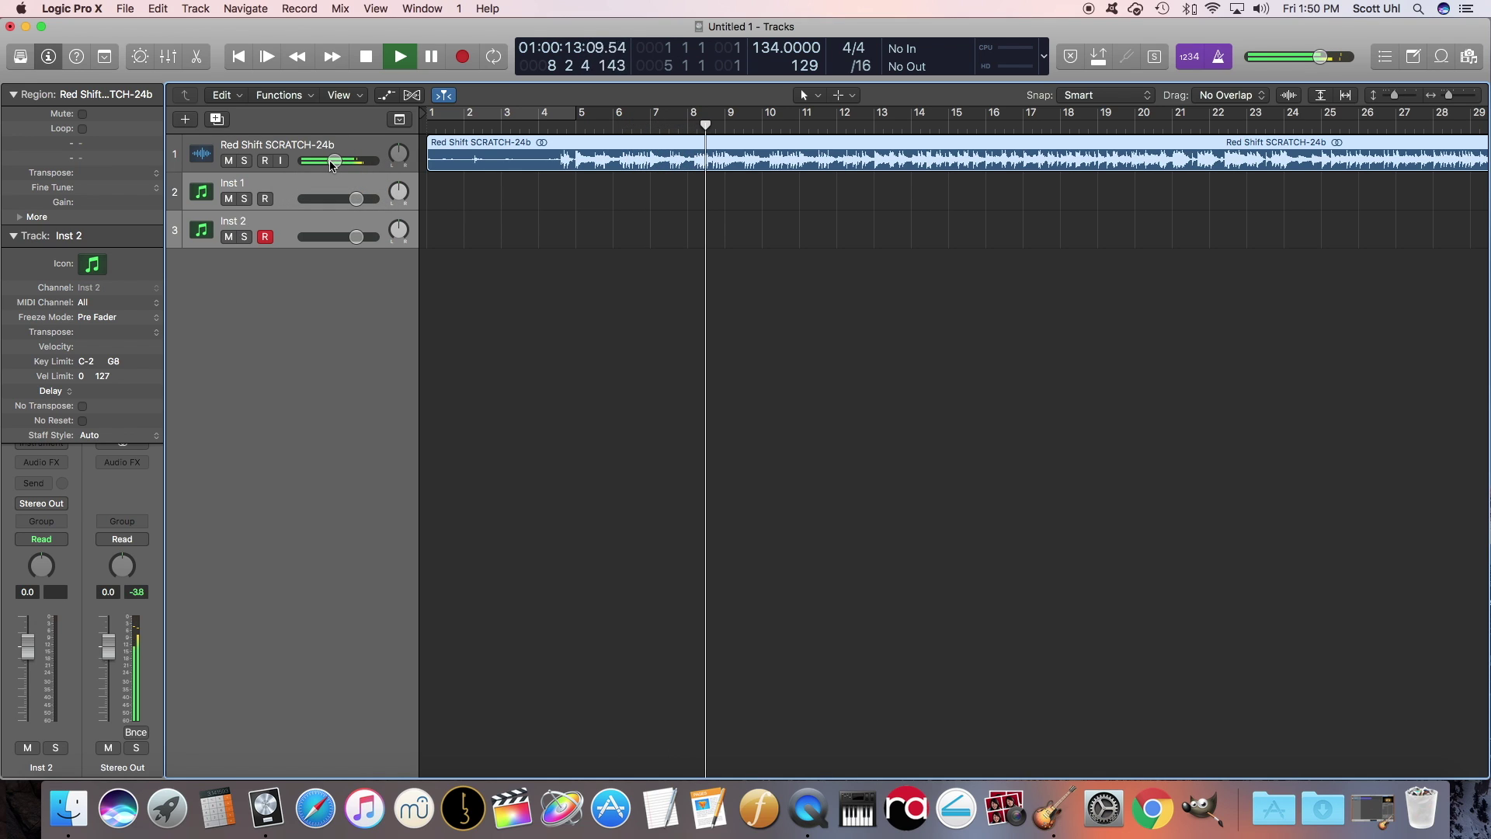
key(space)
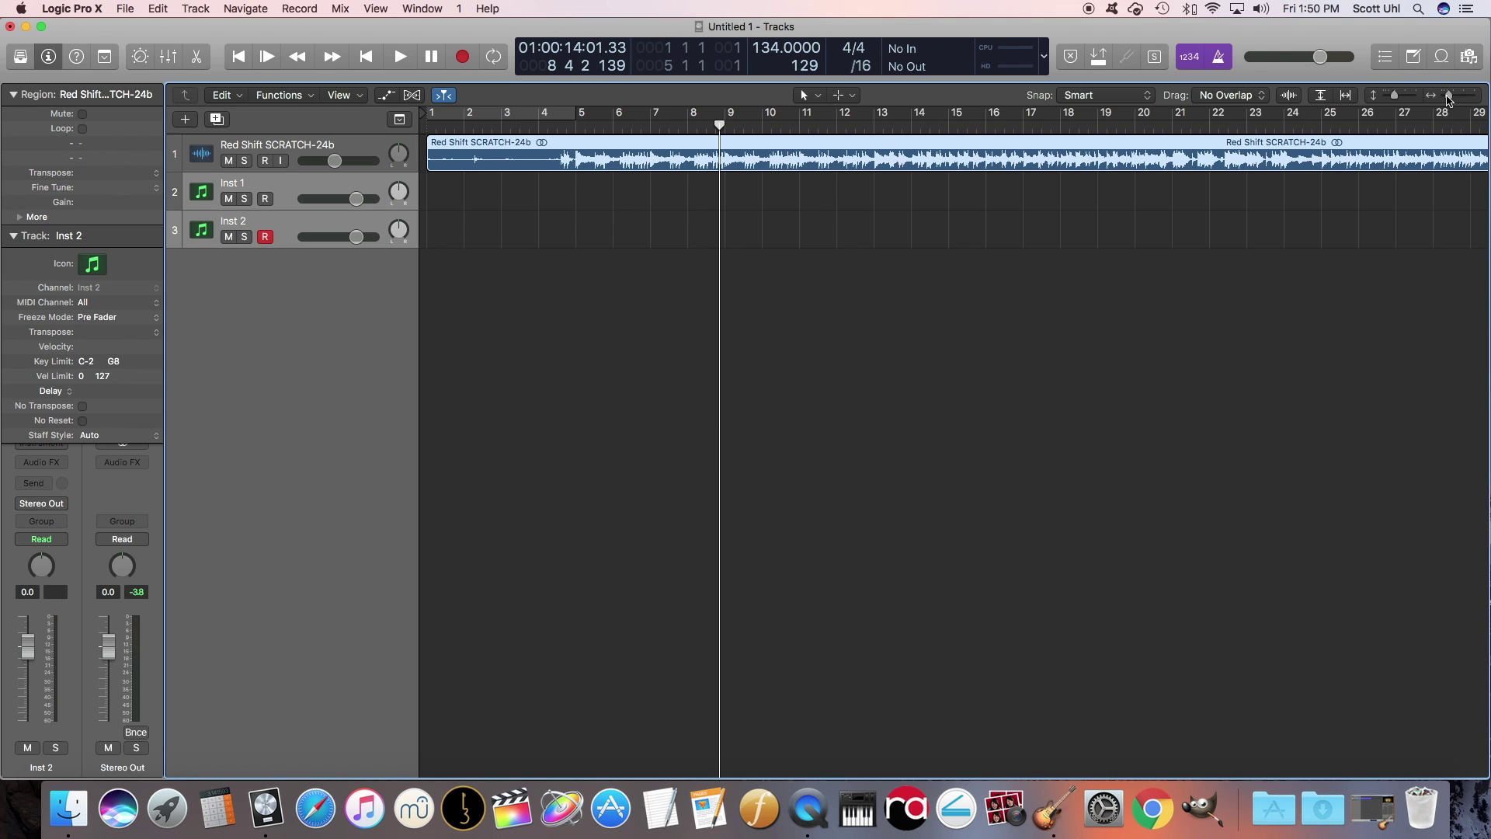
Trim the region's front and nudge the audio so the band's hit lands on bar 5.
drag(1396, 100, 1452, 99)
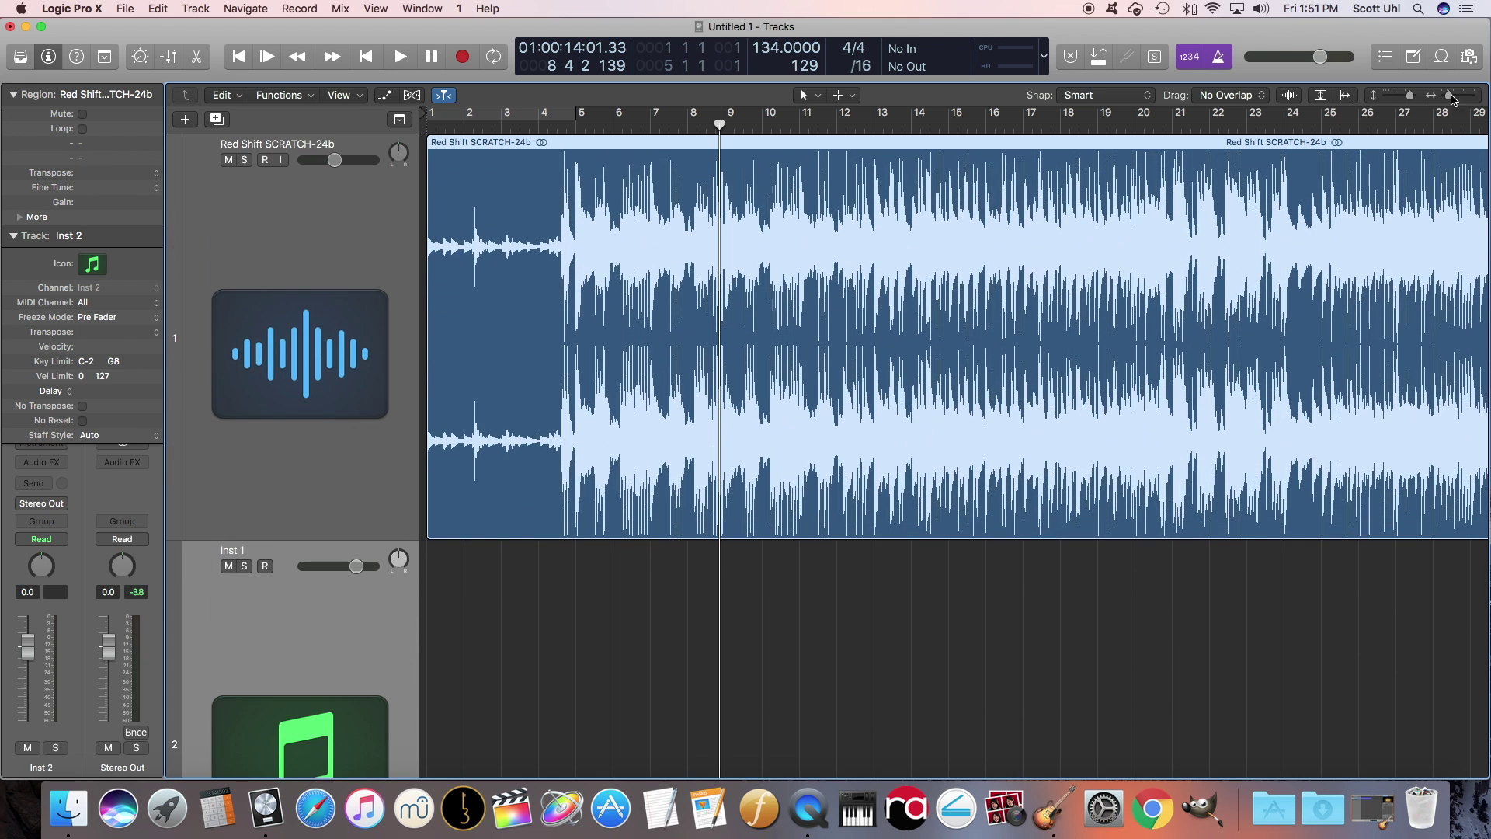
scroll(493, 381, up, 5)
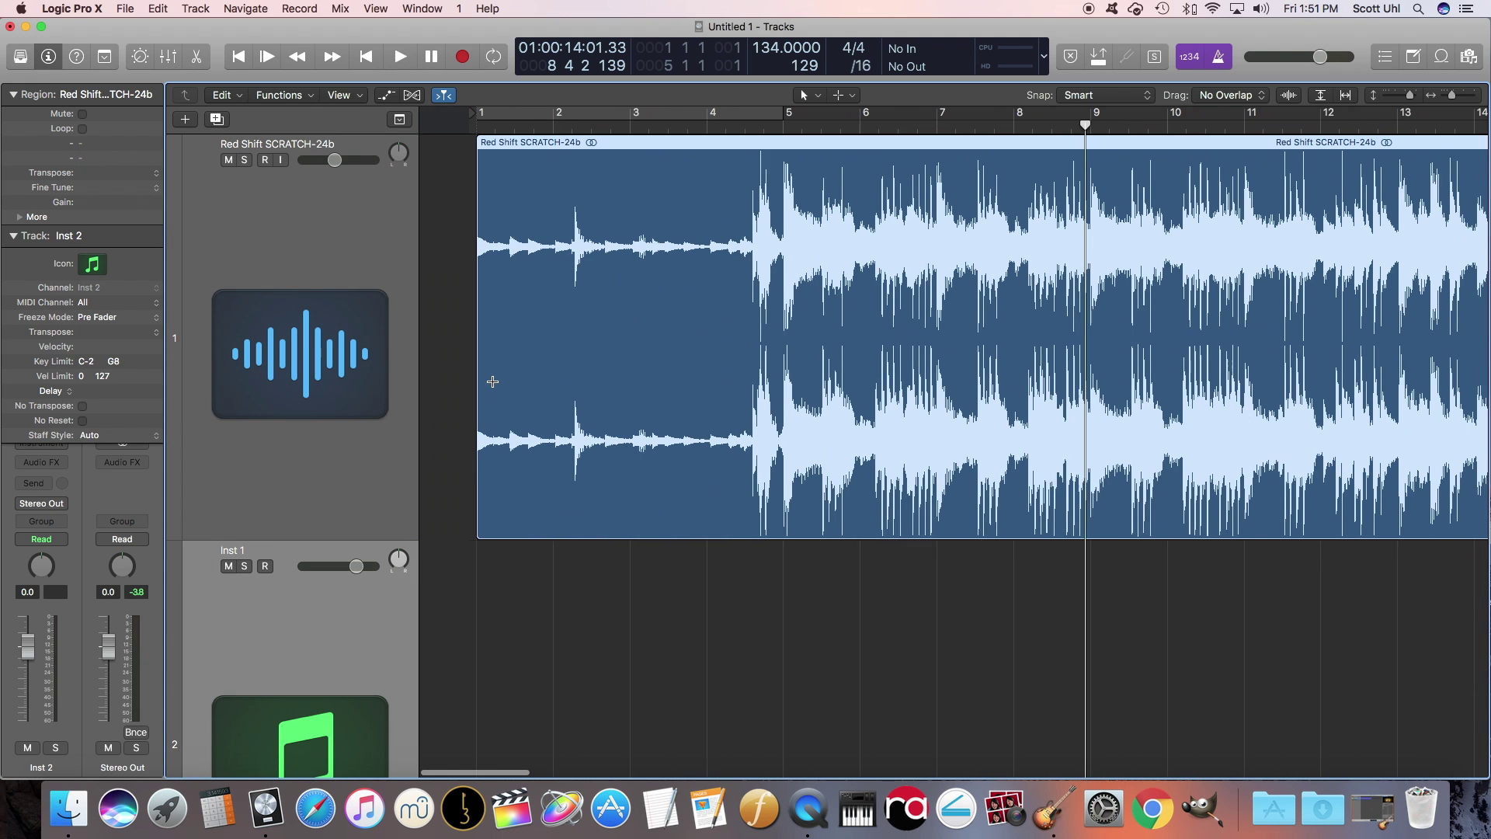
drag(417, 532, 445, 533)
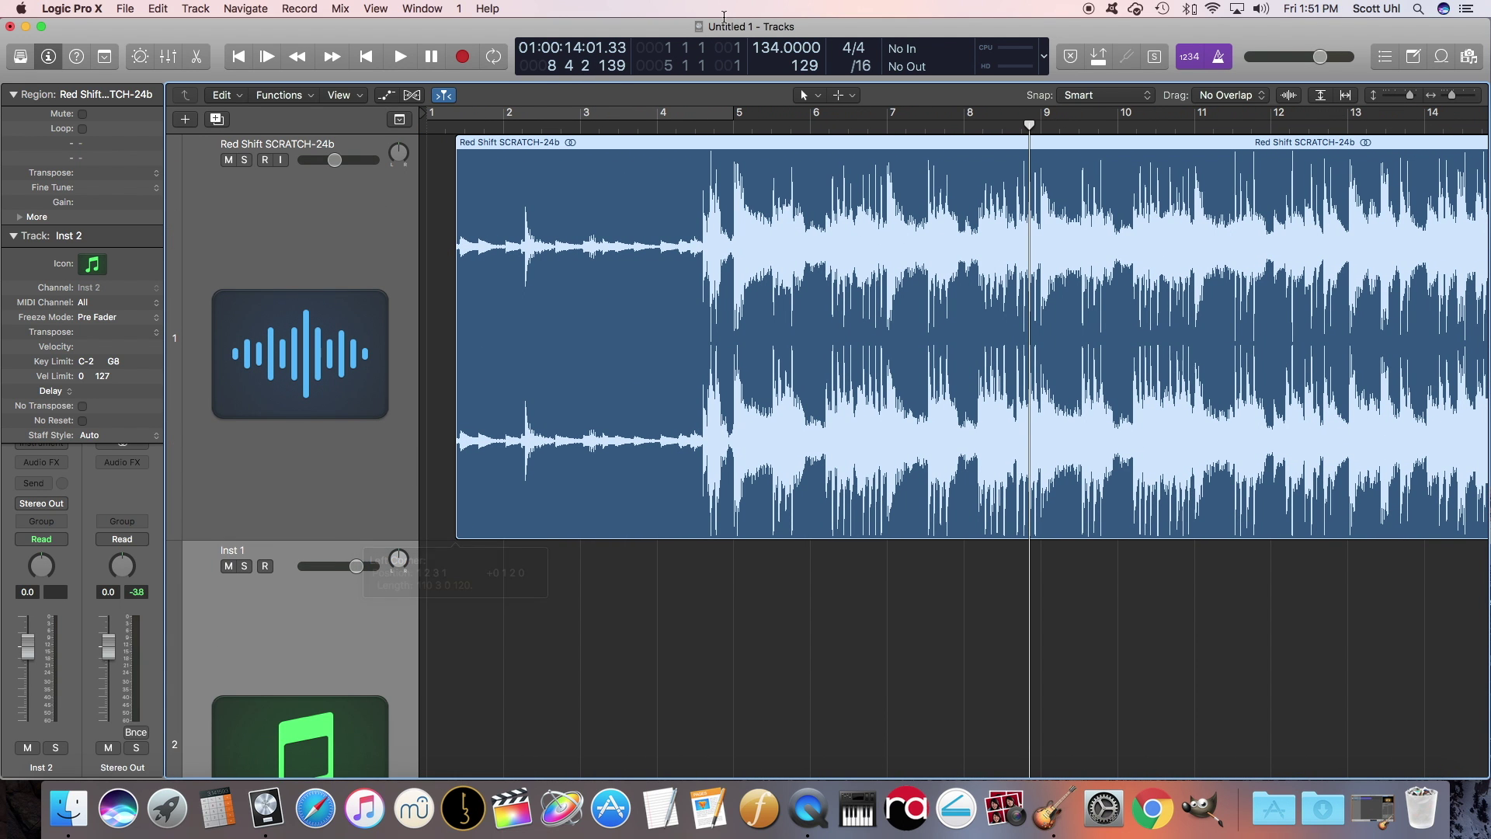
click(734, 127)
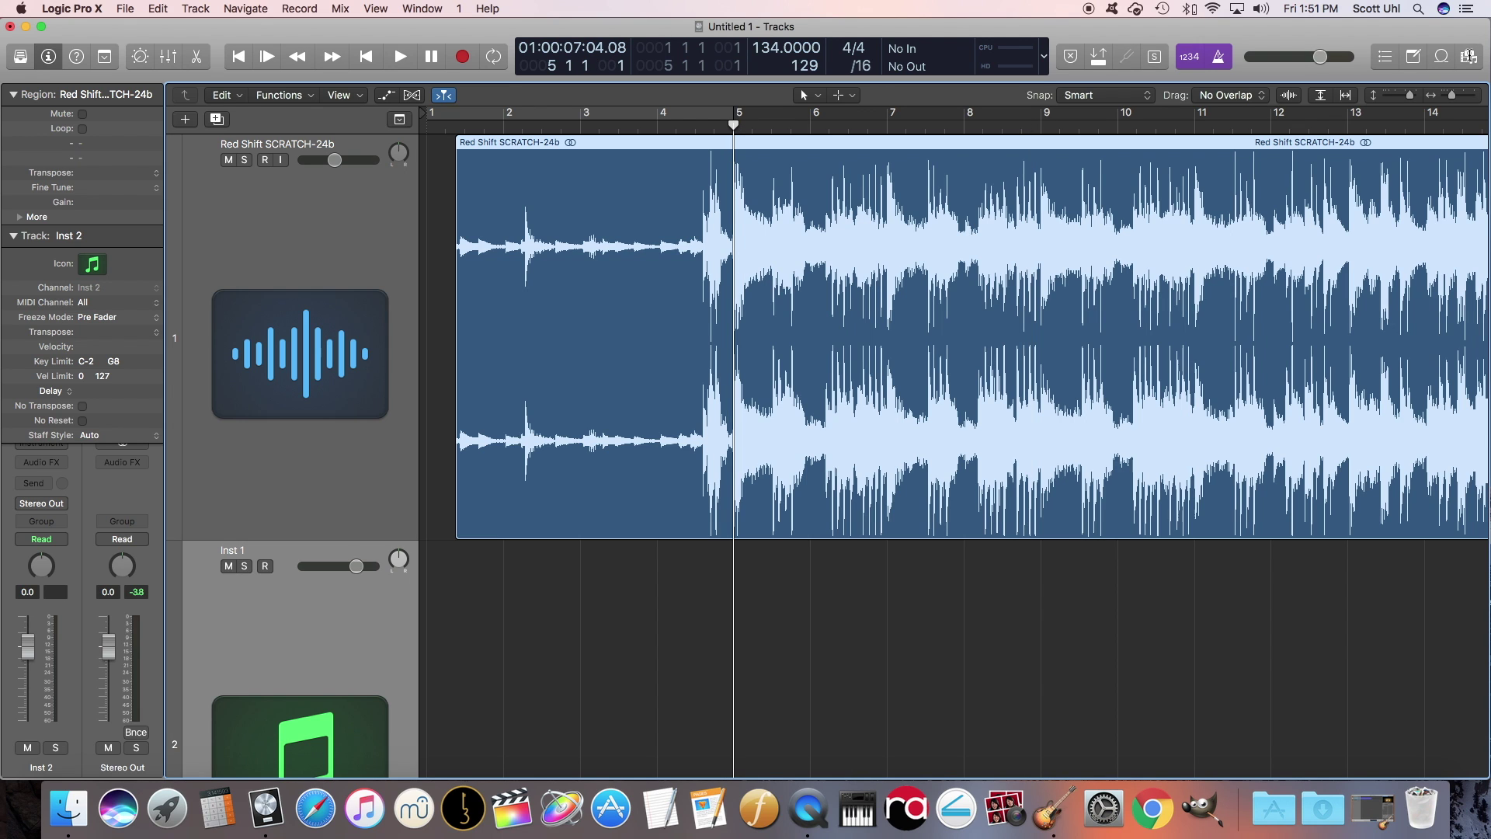
drag(1453, 99, 1474, 96)
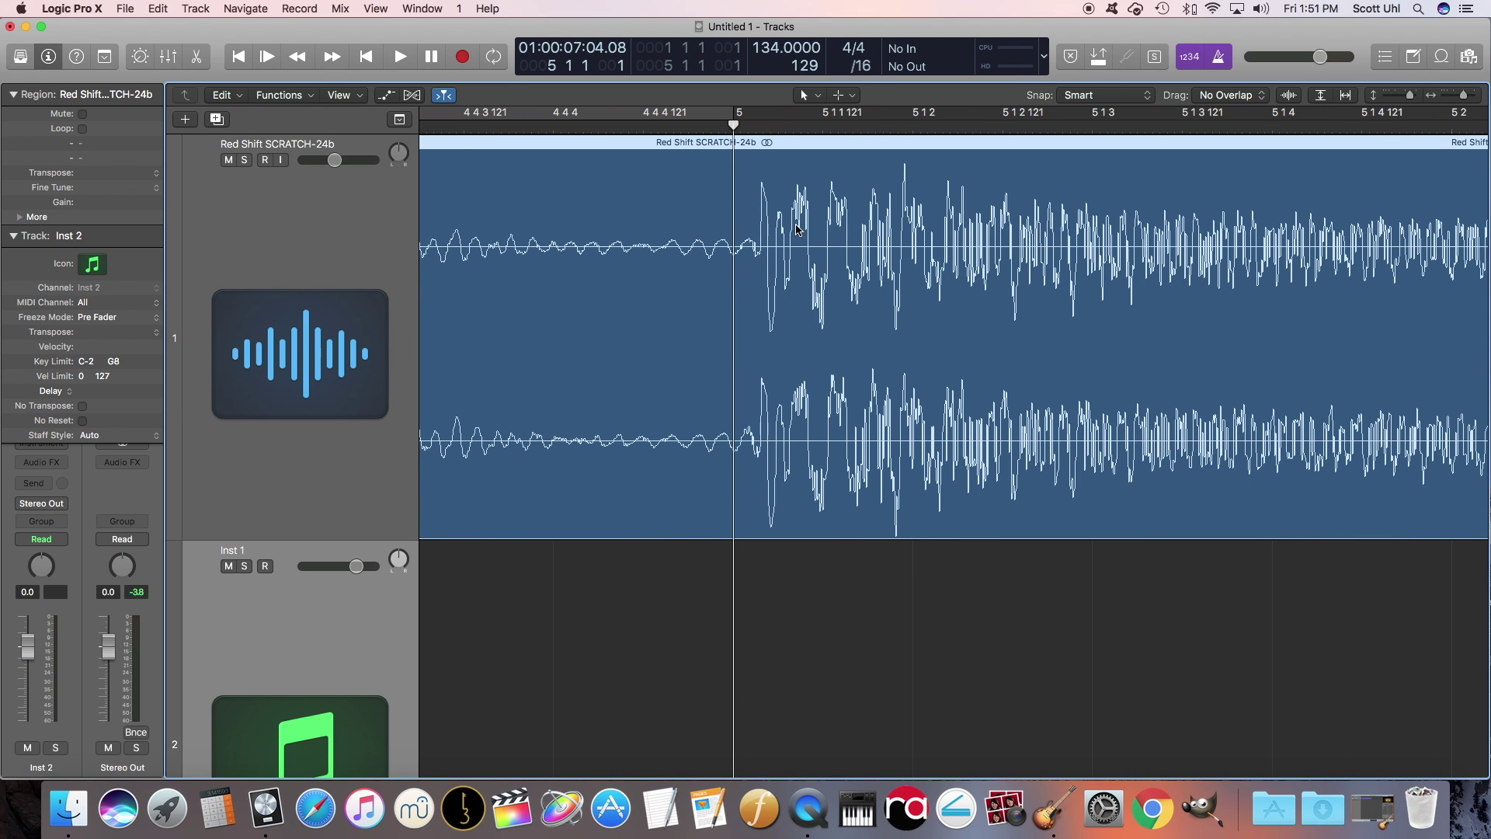
drag(813, 225, 788, 226)
Play back to check the bar 5 alignment, then extend the region's start to bar 1.
key(space)
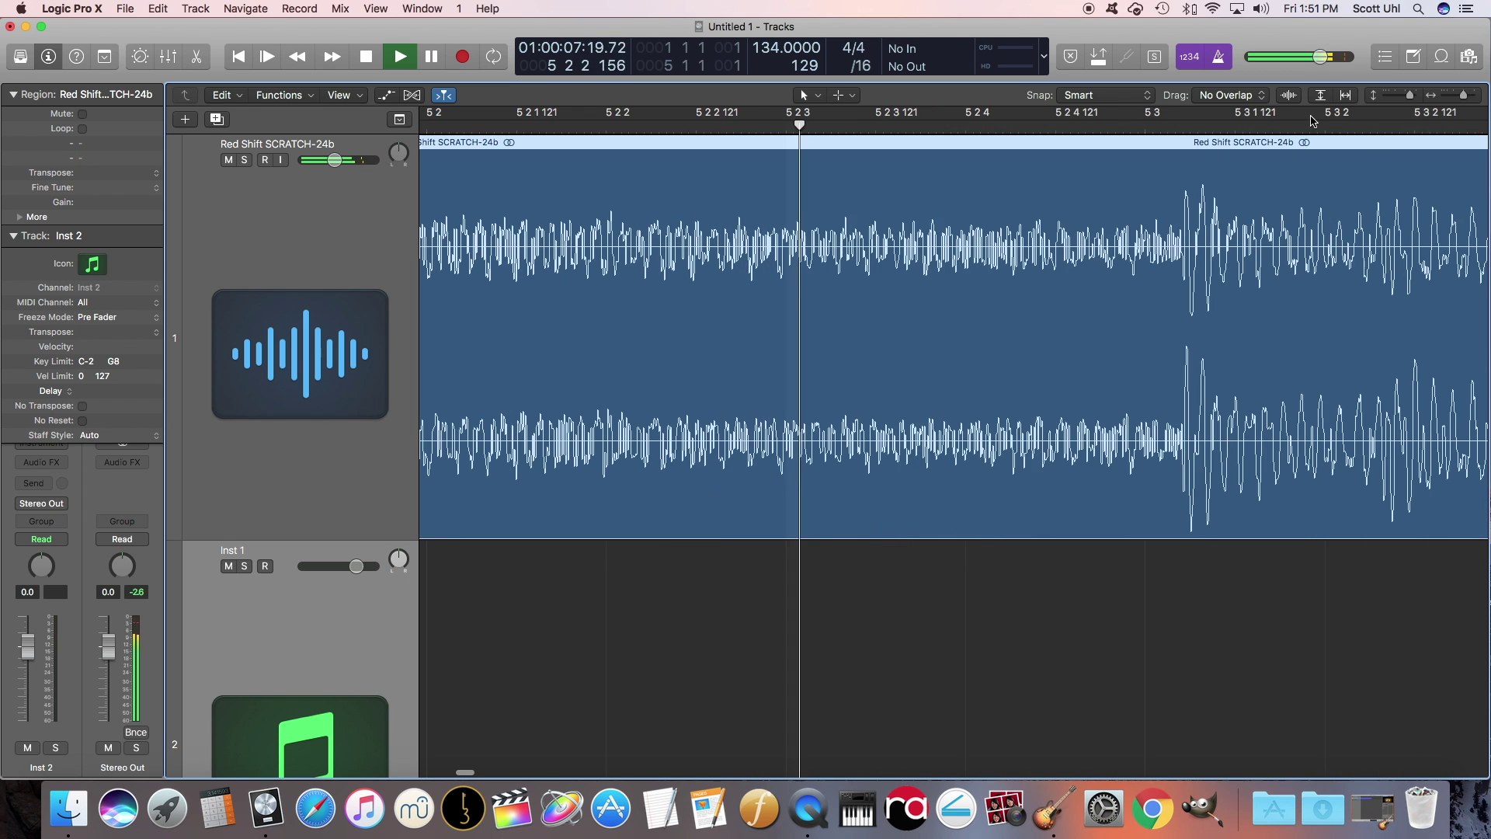
drag(1467, 94, 1408, 98)
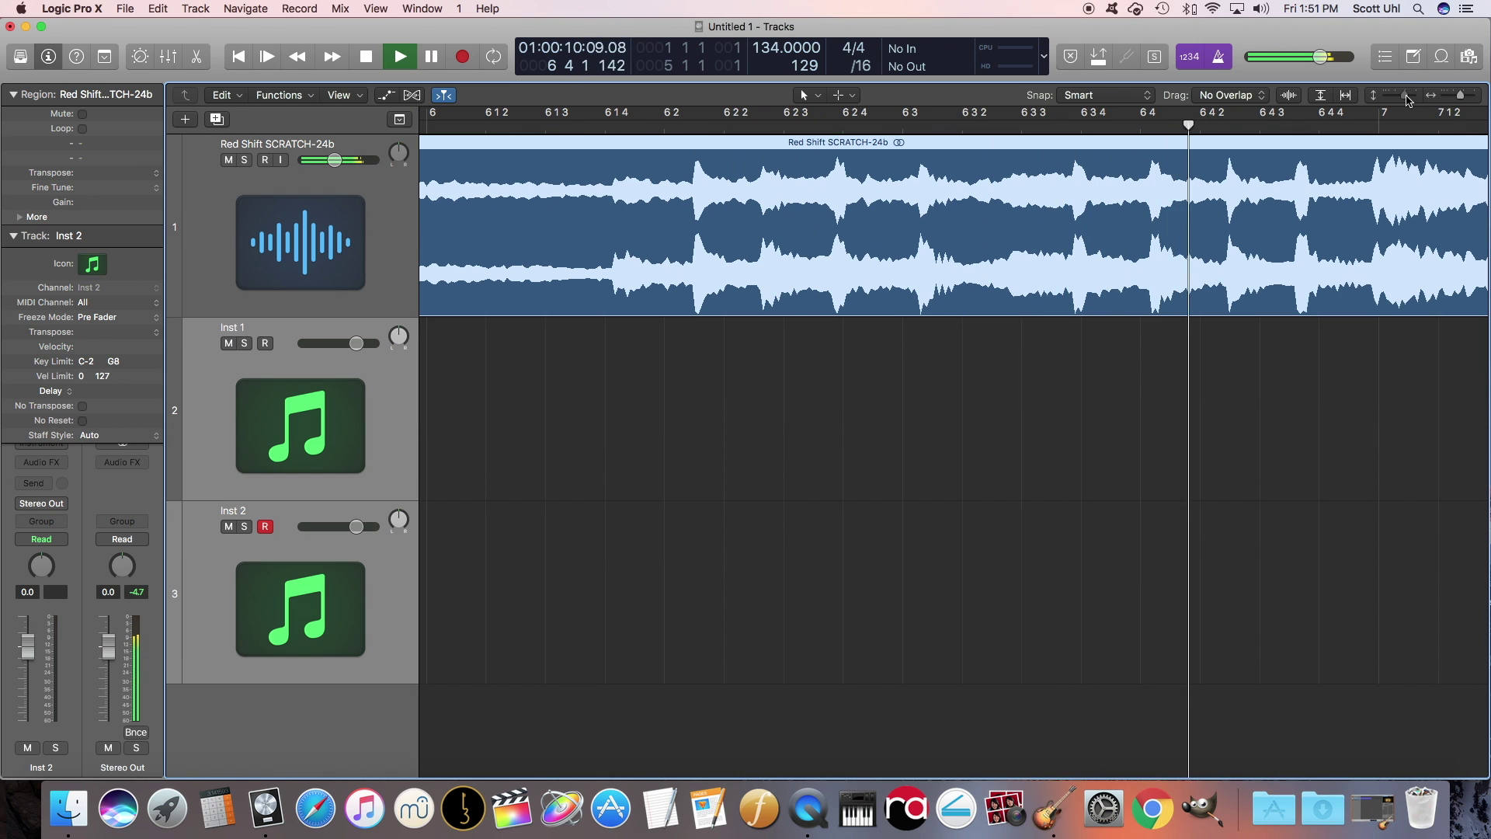
drag(1460, 95, 1450, 96)
key(space)
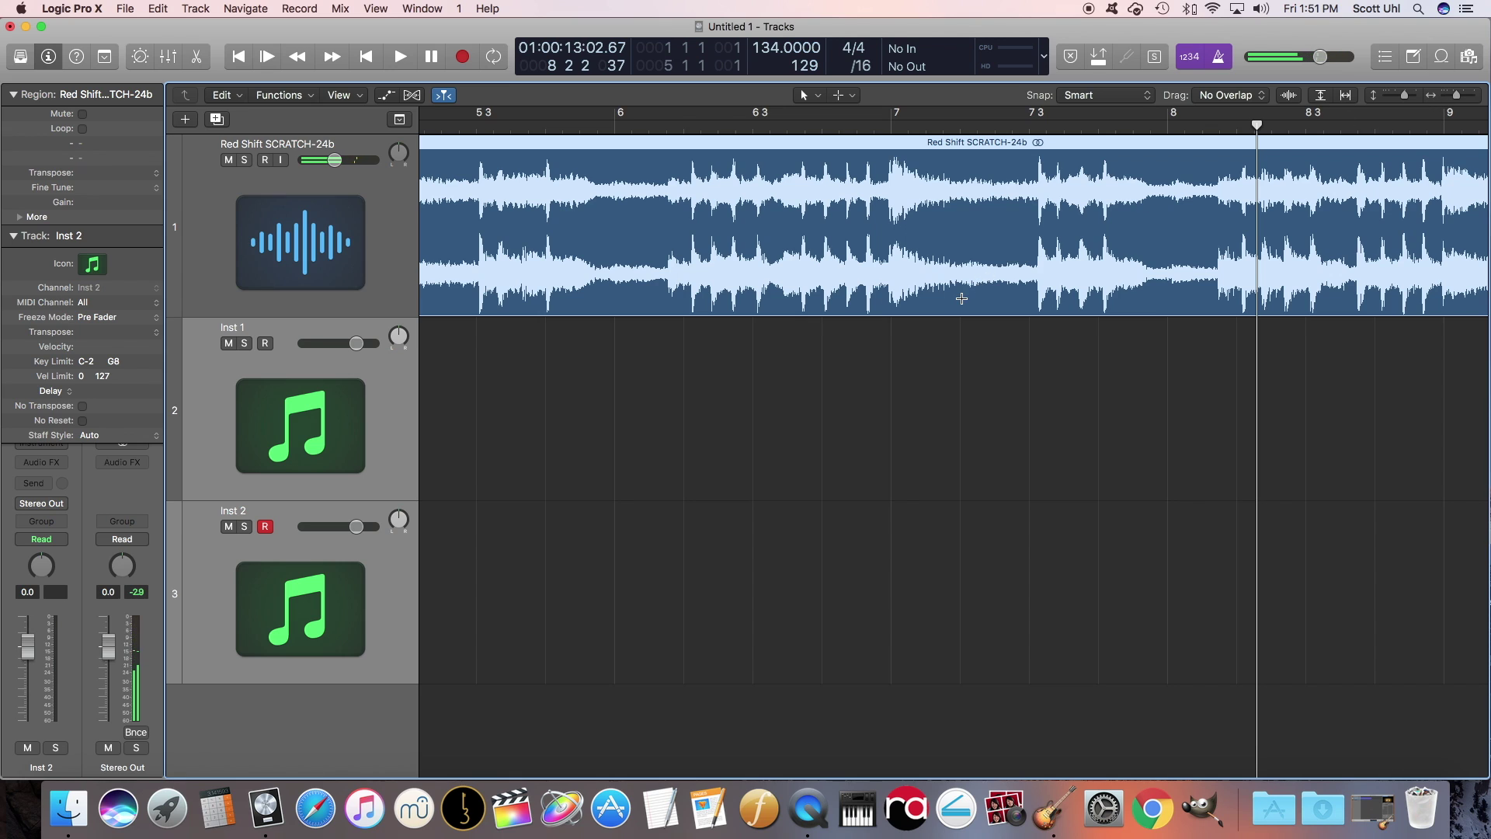
scroll(961, 298, left, 10)
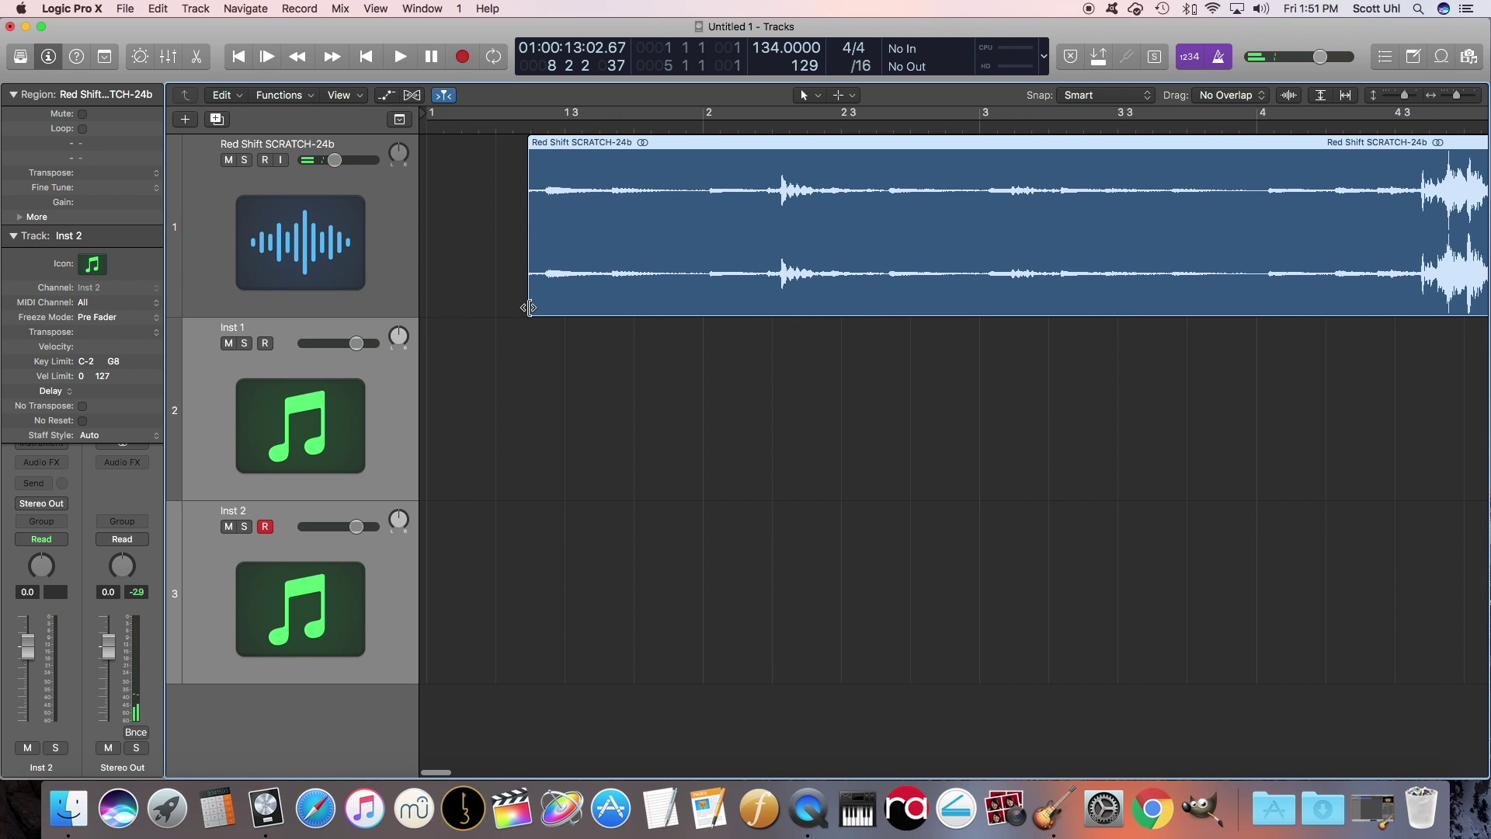
drag(528, 307, 419, 305)
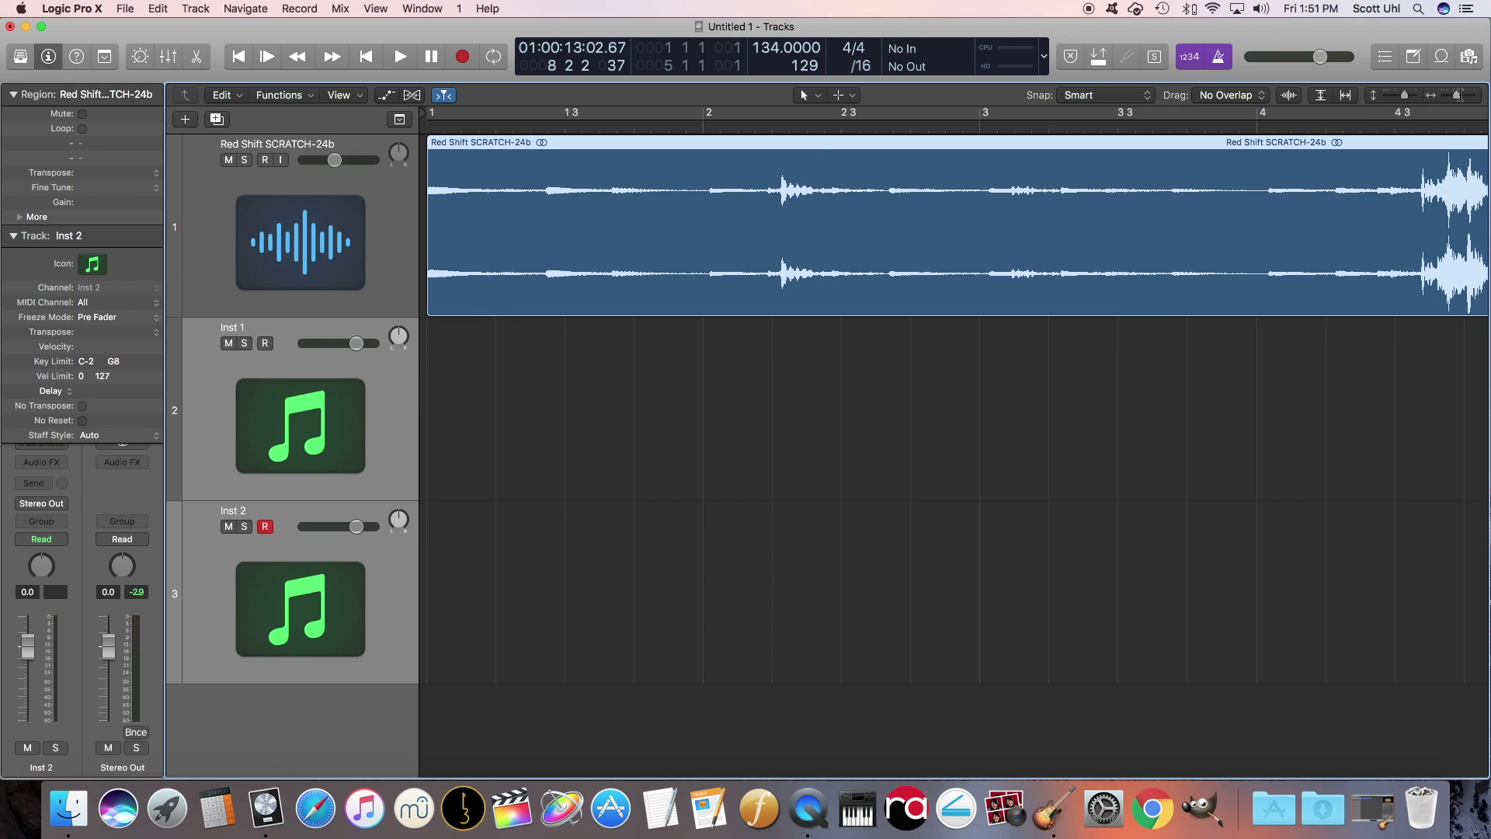
Zoom out to bars 1–17 with smaller tracks and return the playhead to bar 1.
drag(1457, 95, 1451, 95)
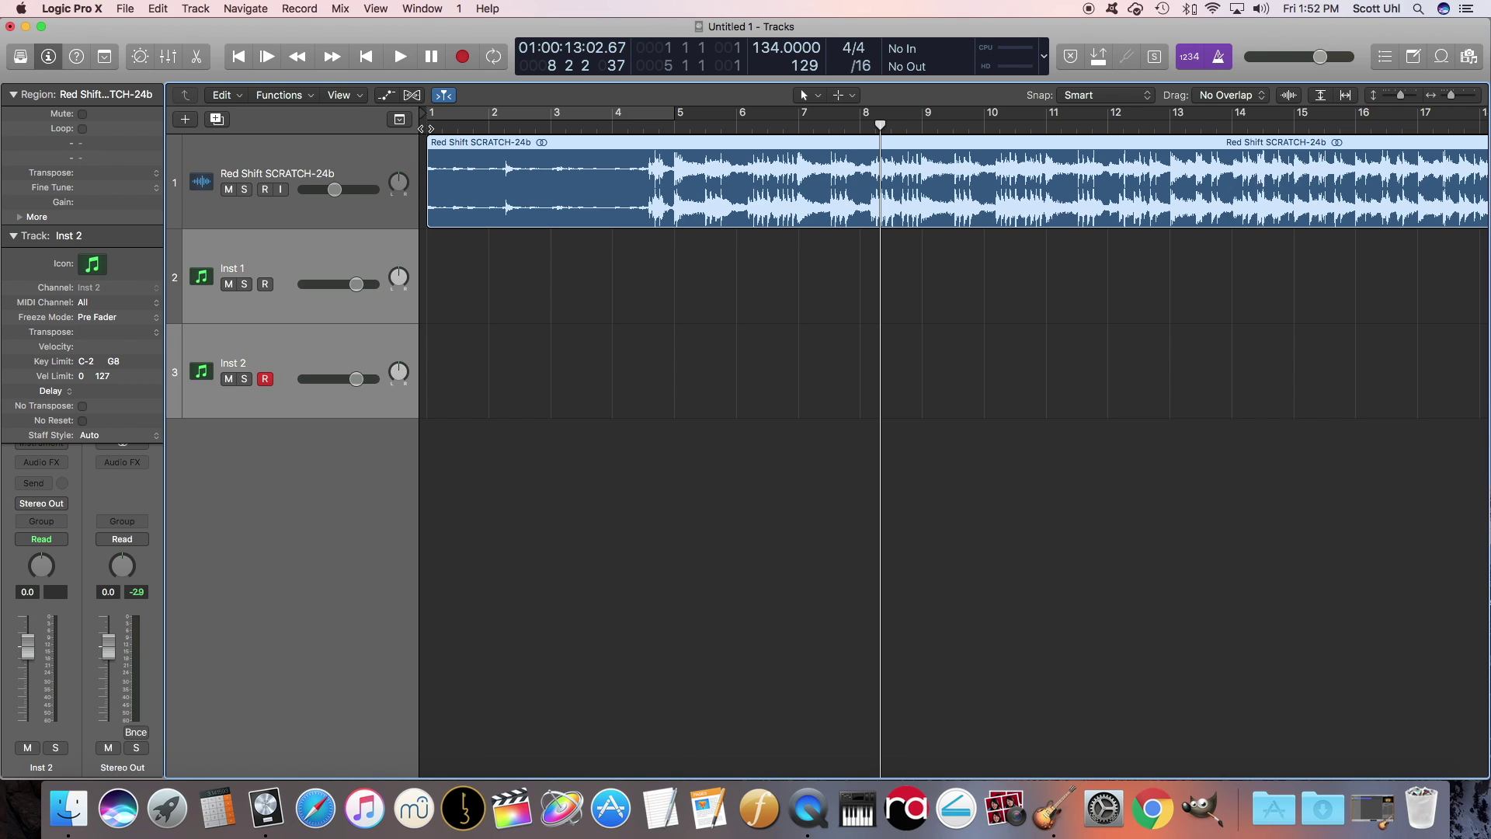
key(Return)
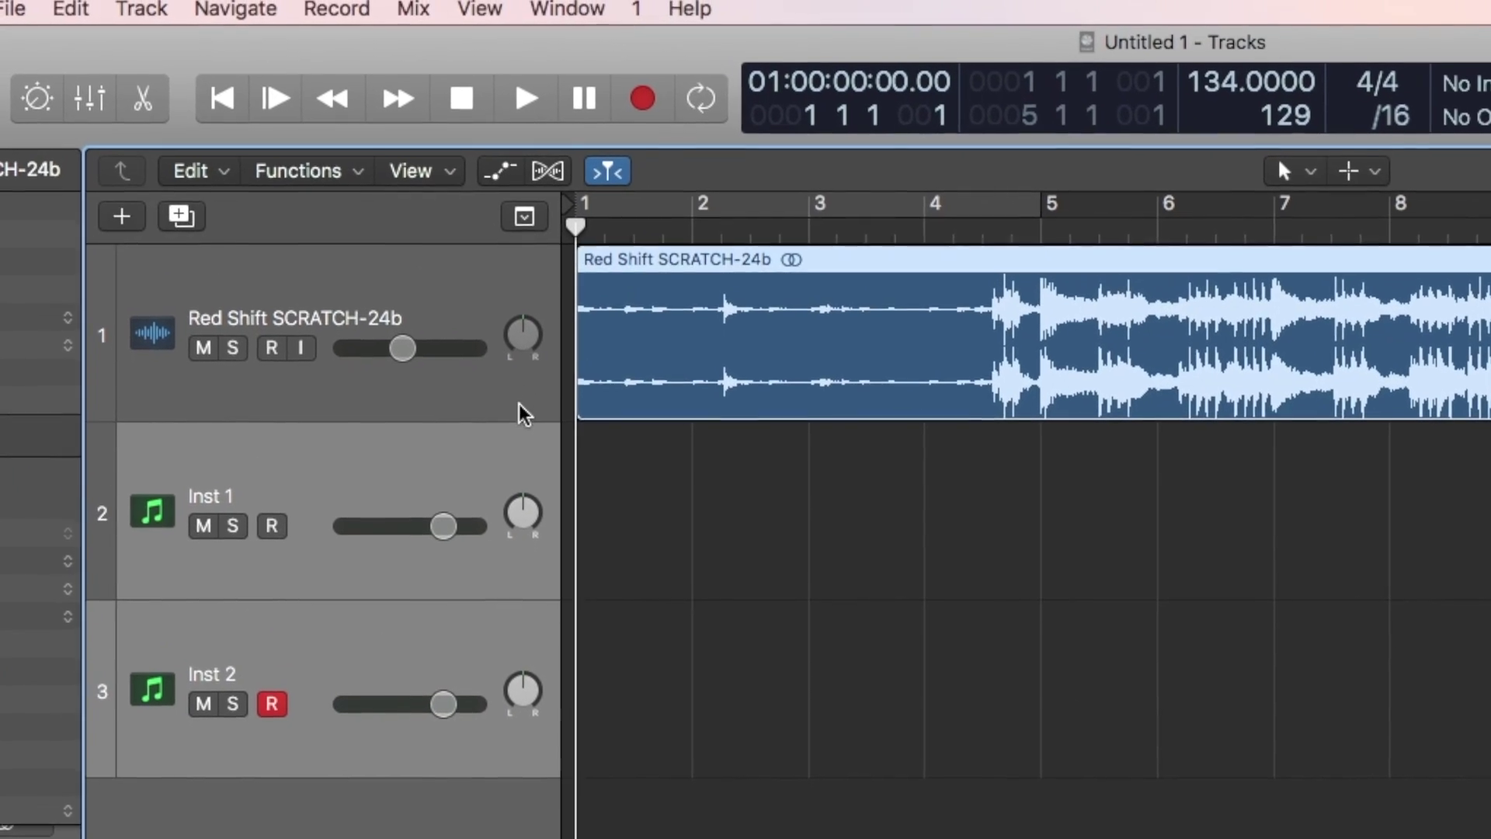
Show the global tracks and add a 'Piano Intro' marker at bar 1.
click(400, 120)
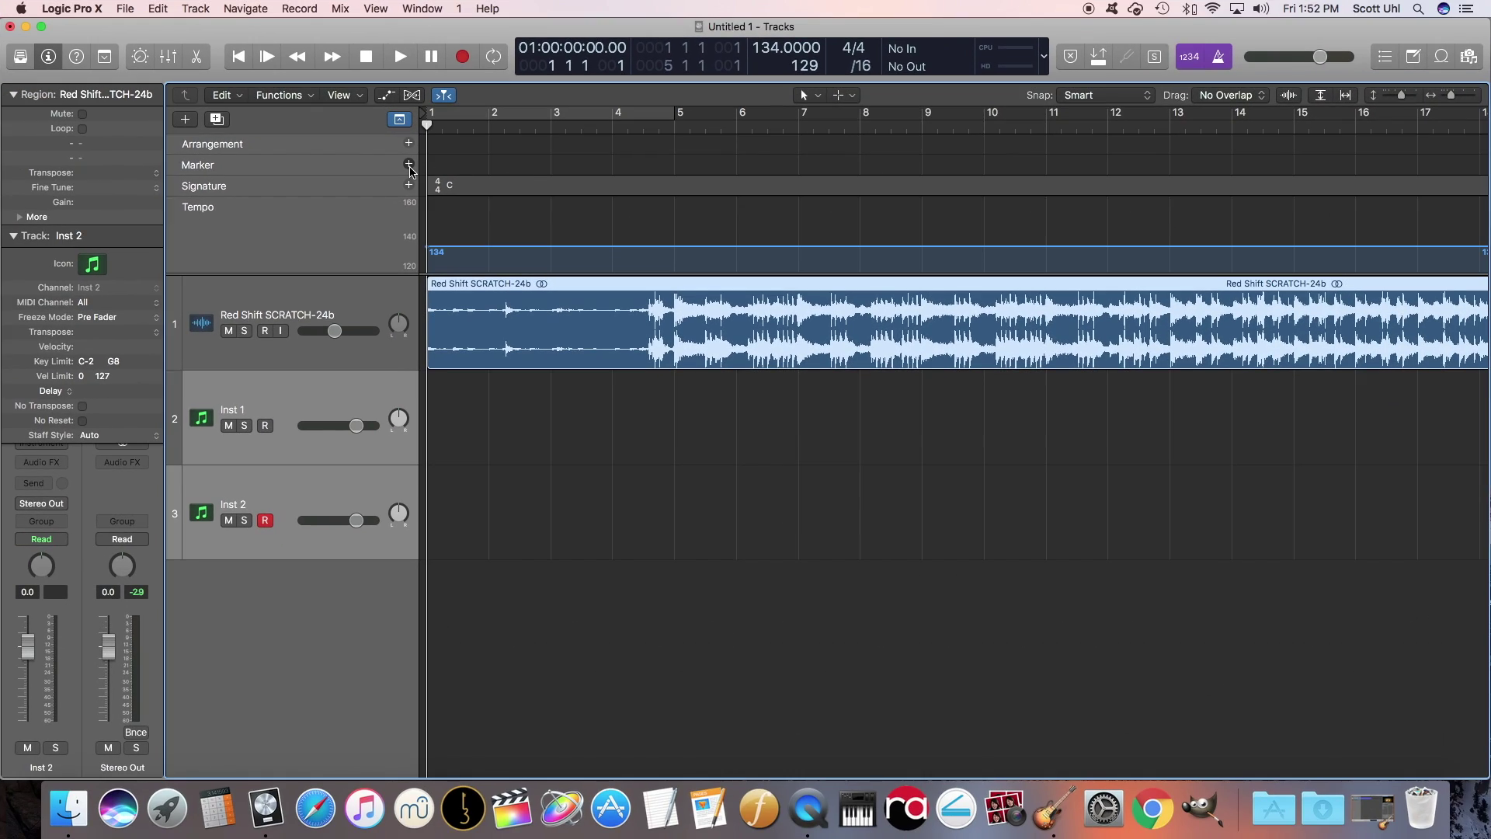
click(409, 164)
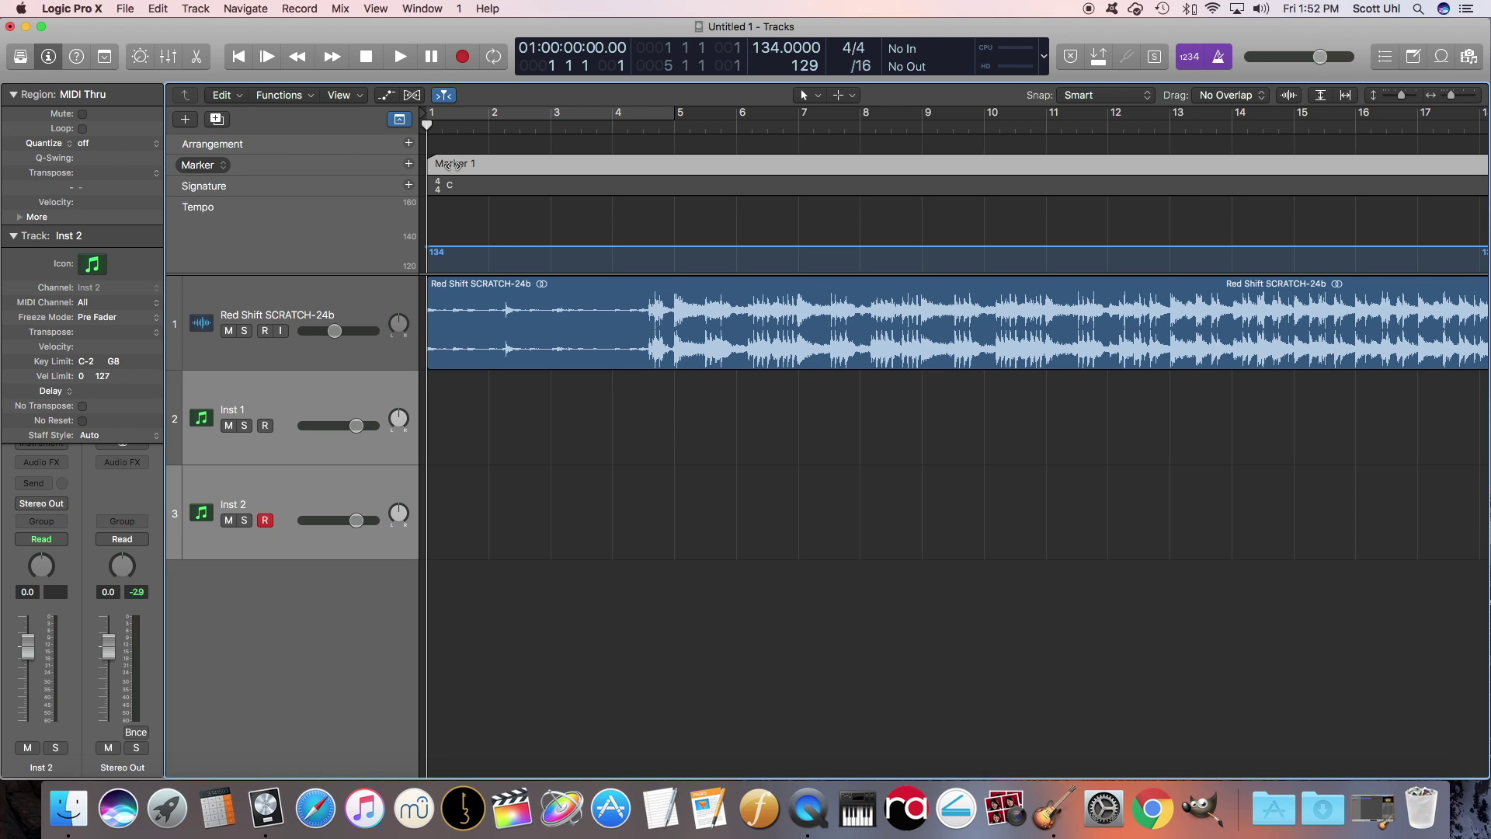
double_click(453, 164)
text(Piano)
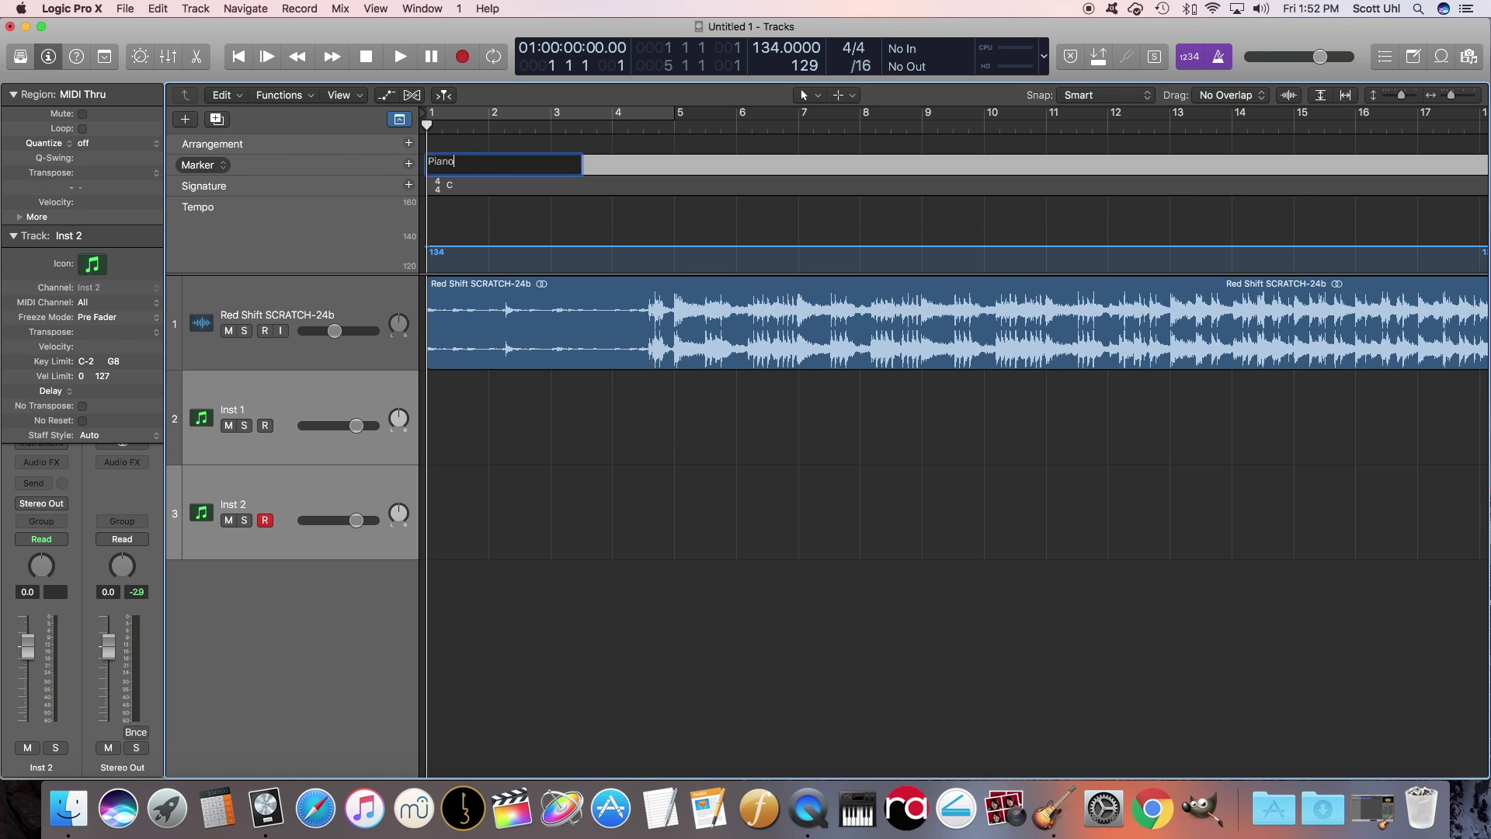
text( Intro)
key(Return)
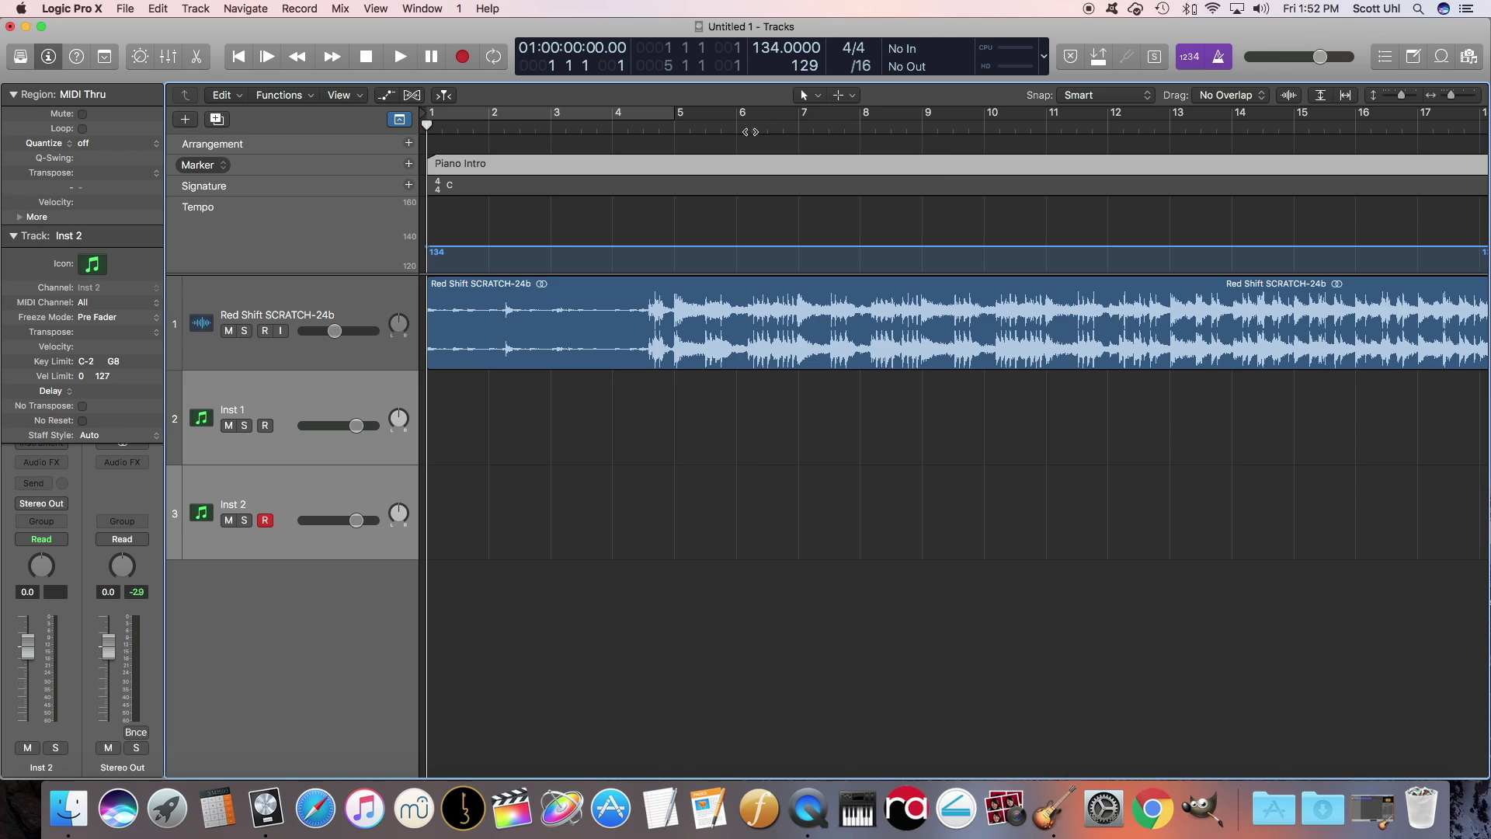
Add an 'Intro Band Enters' marker at bar 5.
click(679, 125)
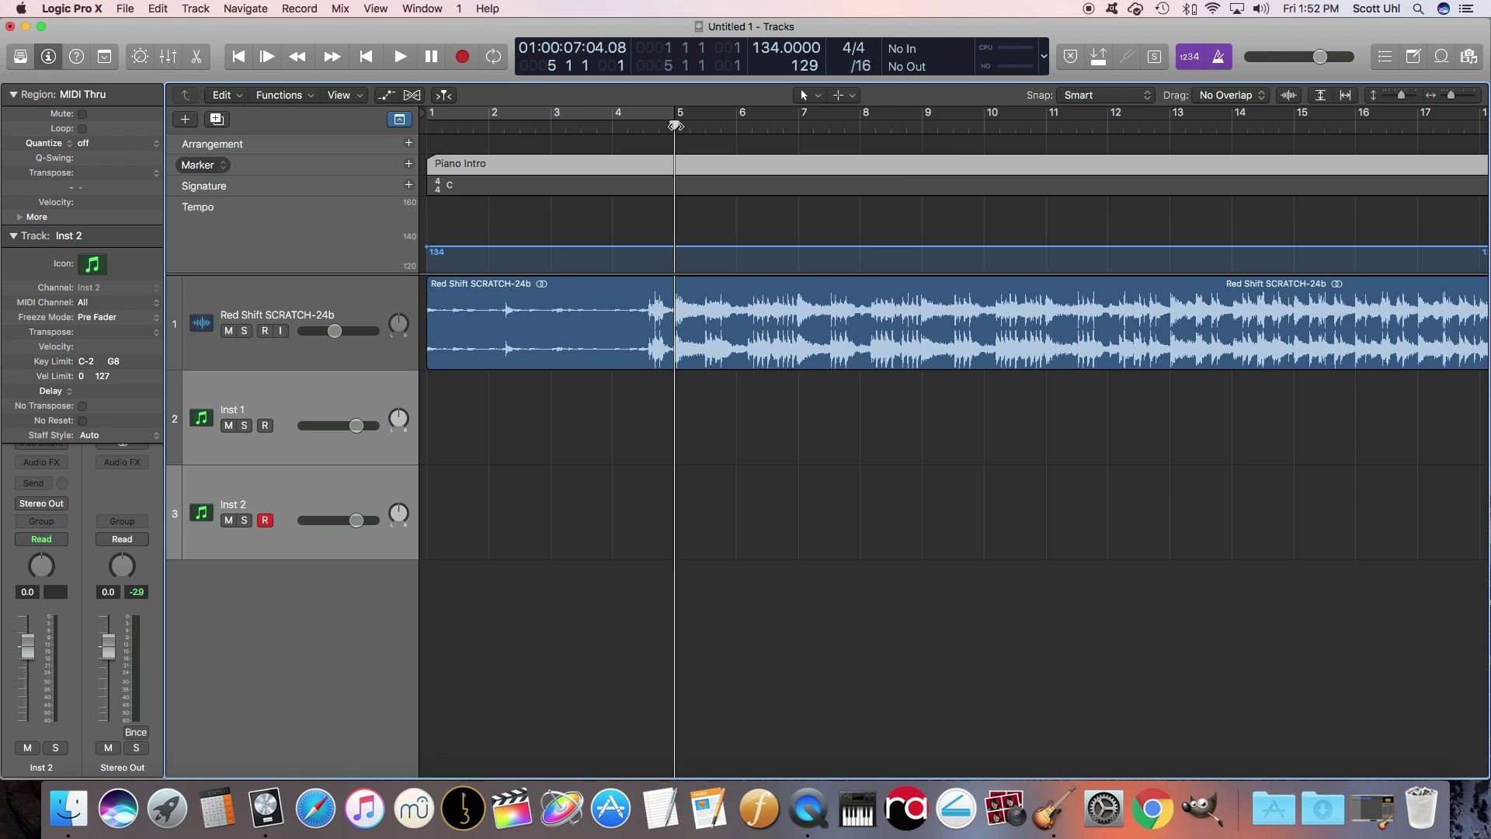
click(408, 164)
double_click(706, 165)
text(Intro)
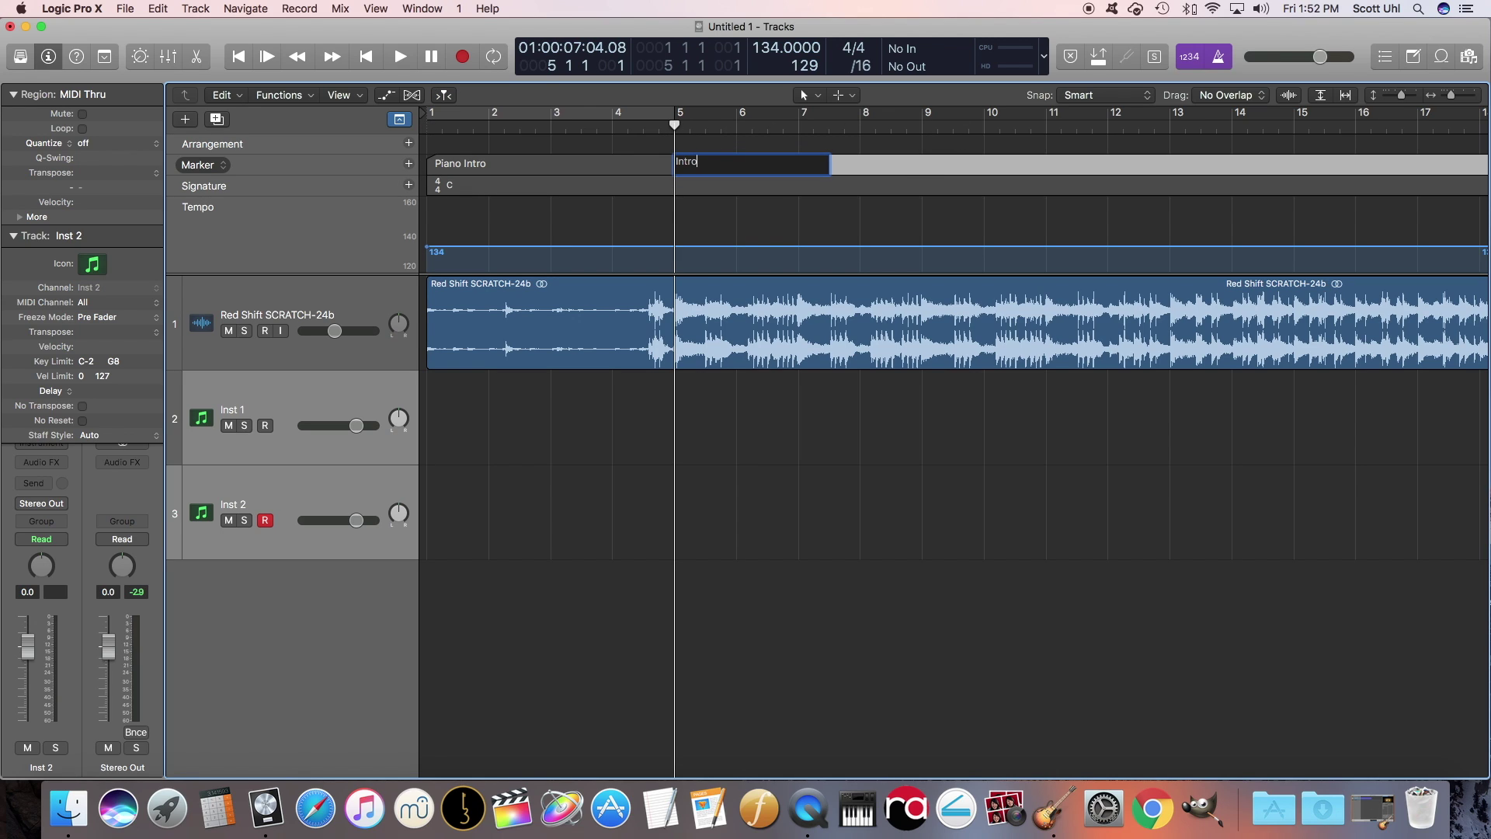
text( Band Enters)
key(Return)
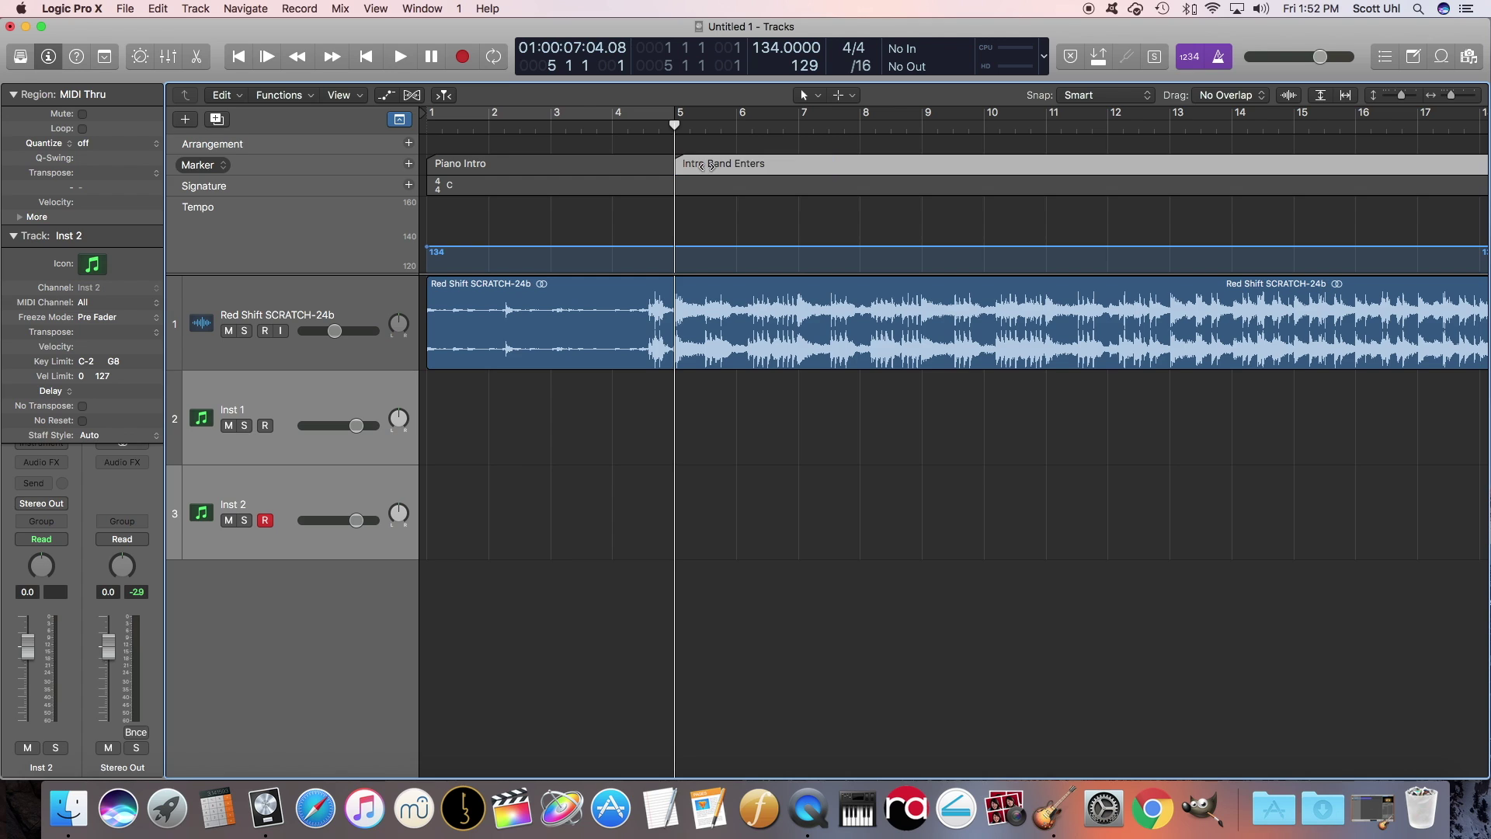
Find the next section by playback and add a 'Verse 1' marker at bar 13.
double_click(1082, 126)
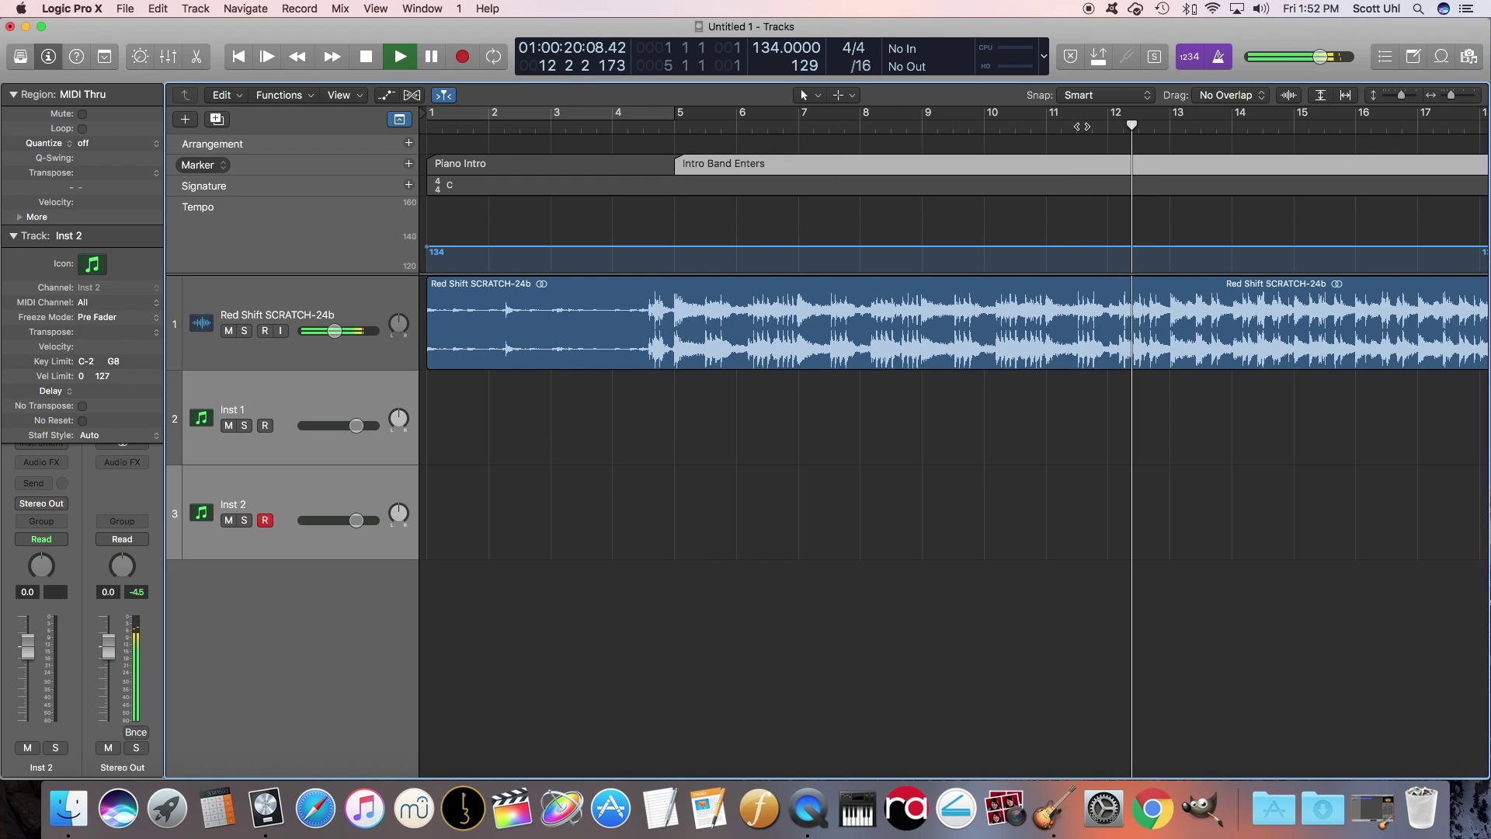
key(space)
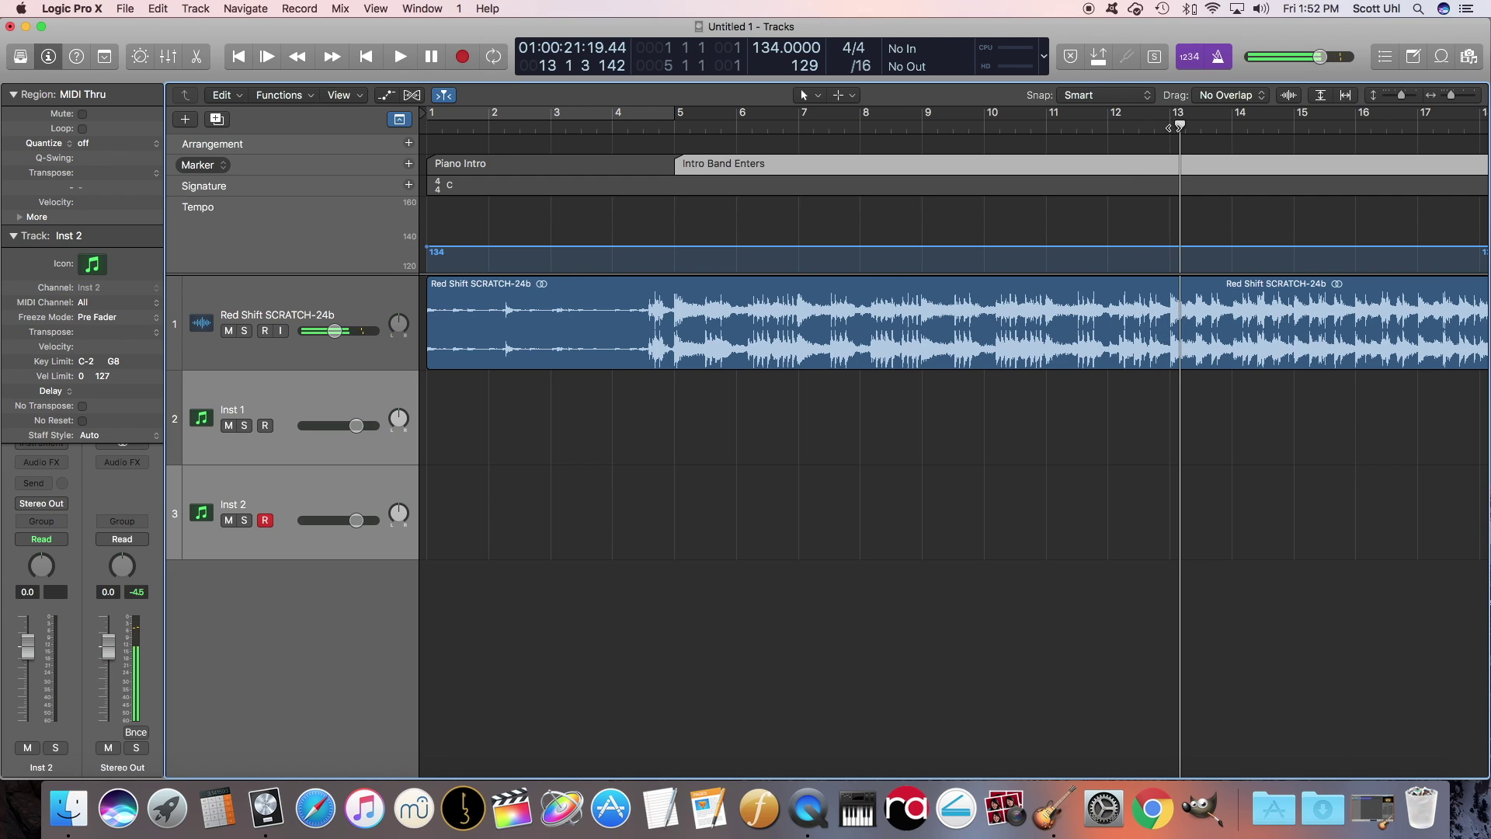
click(1169, 127)
key(alt+')
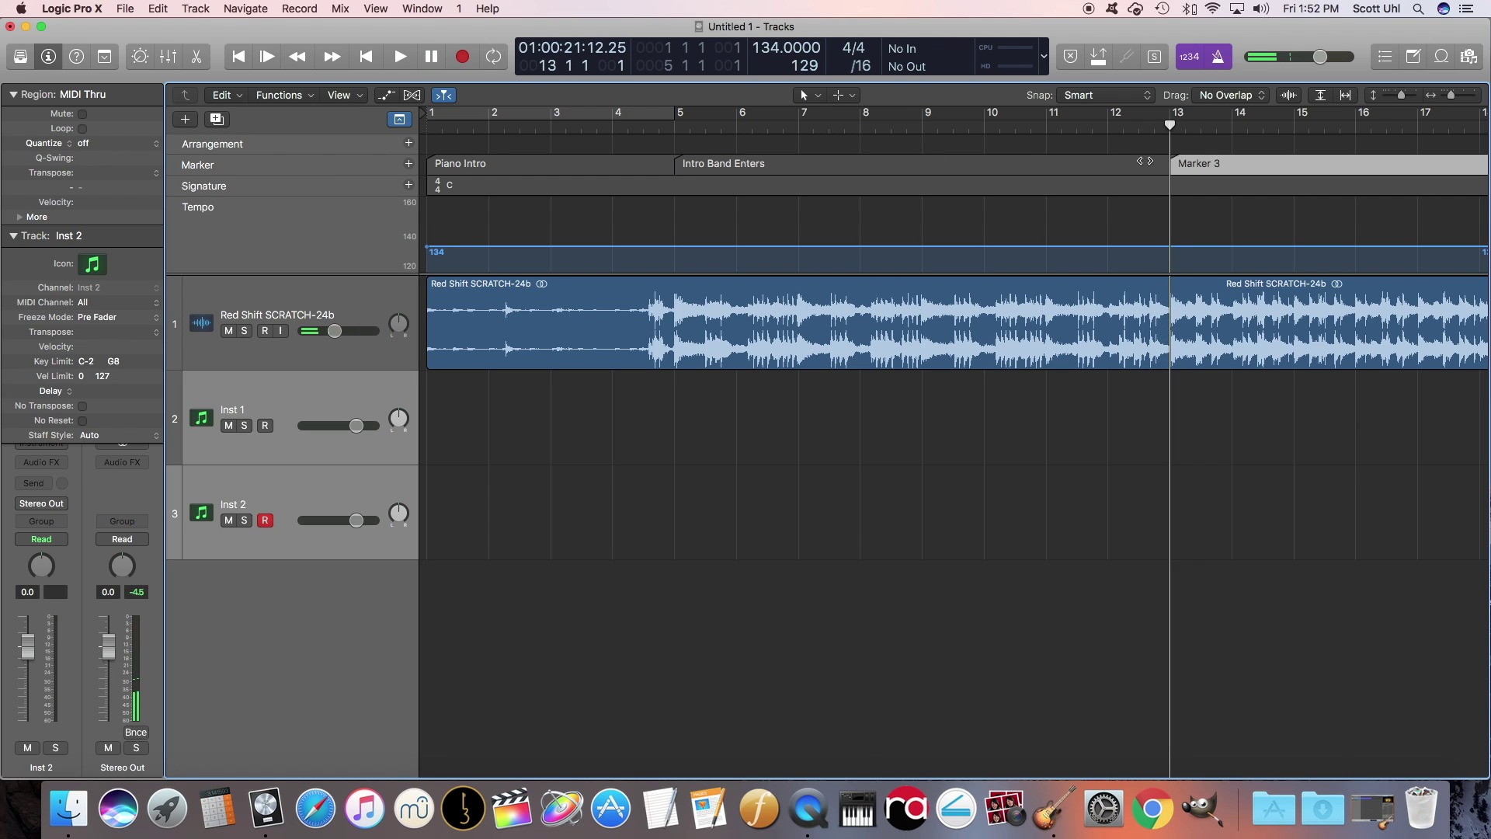
double_click(1216, 166)
text(Ve)
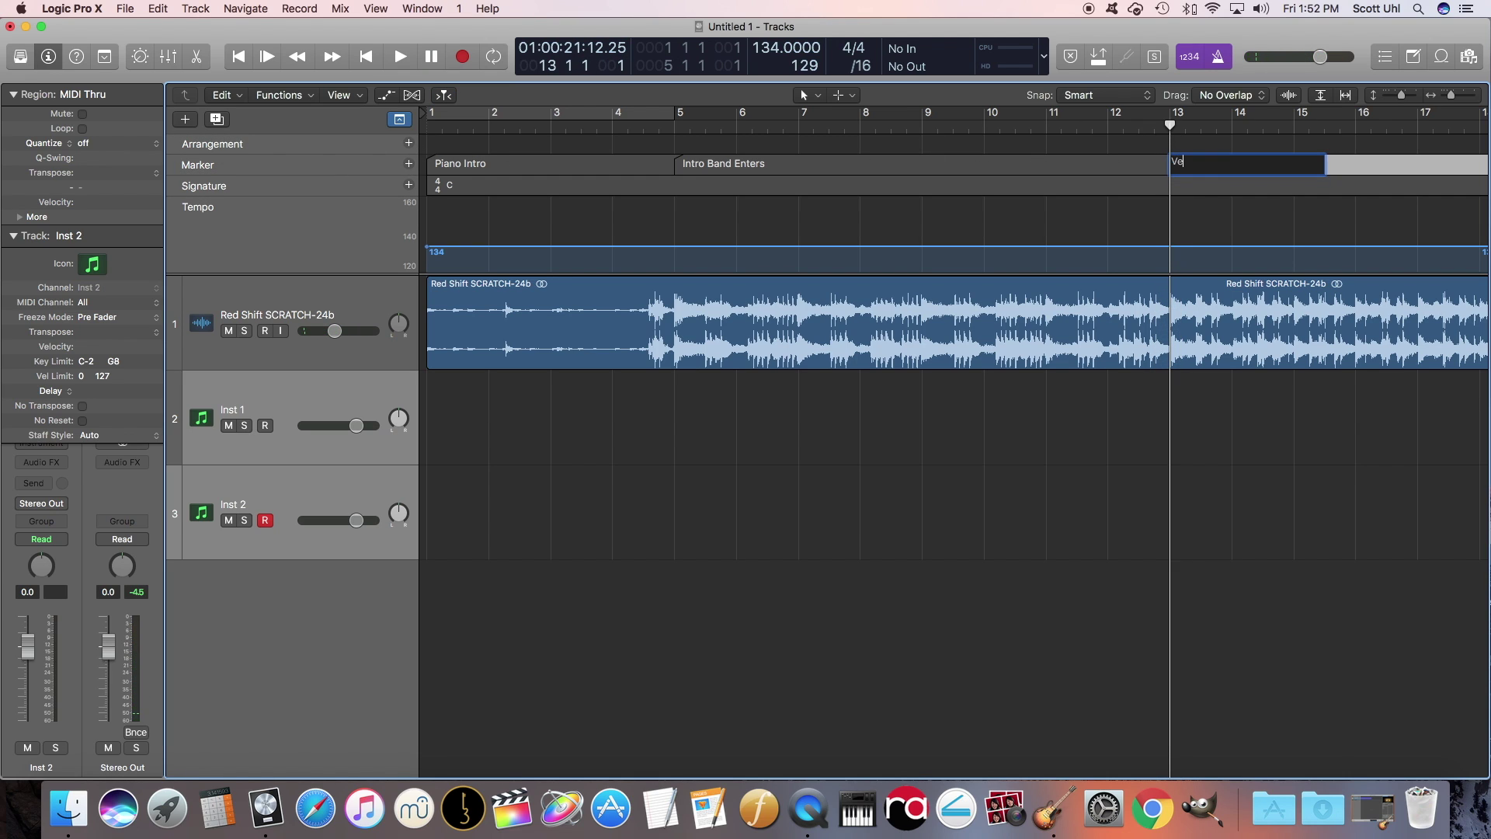
text(rse 1)
key(Return)
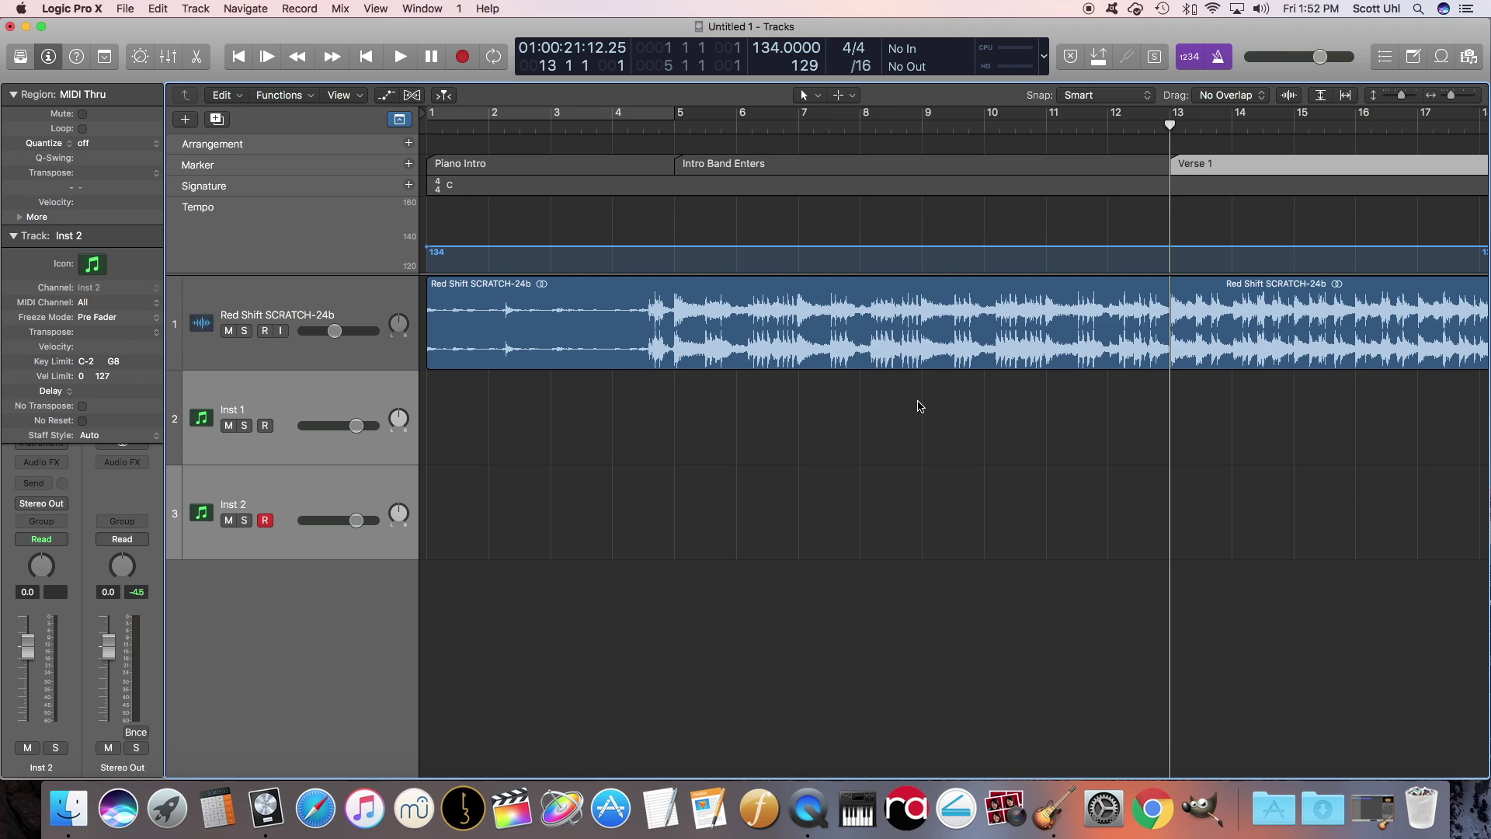
key(z)
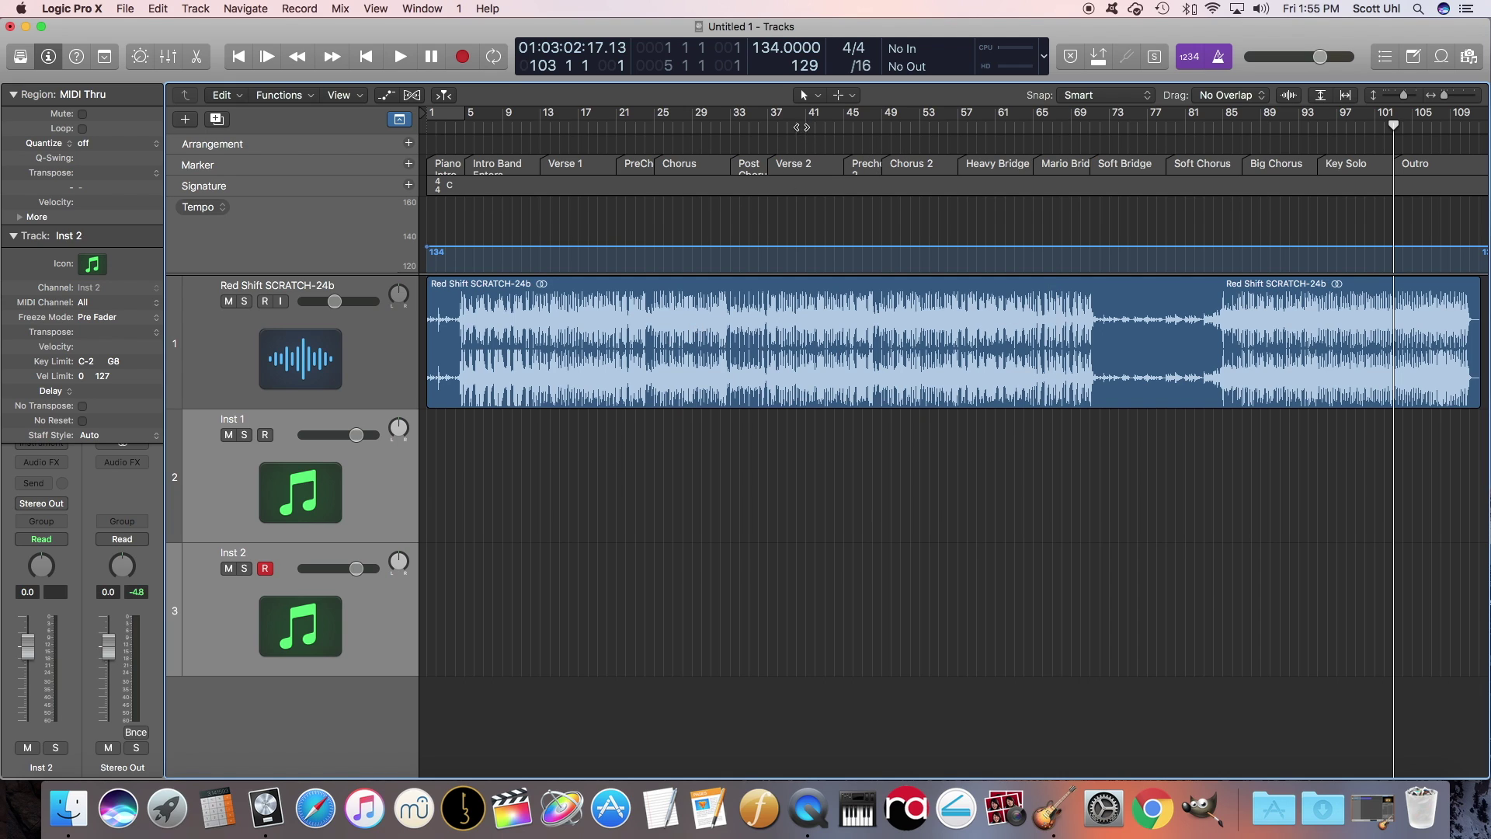
click(803, 127)
key(space)
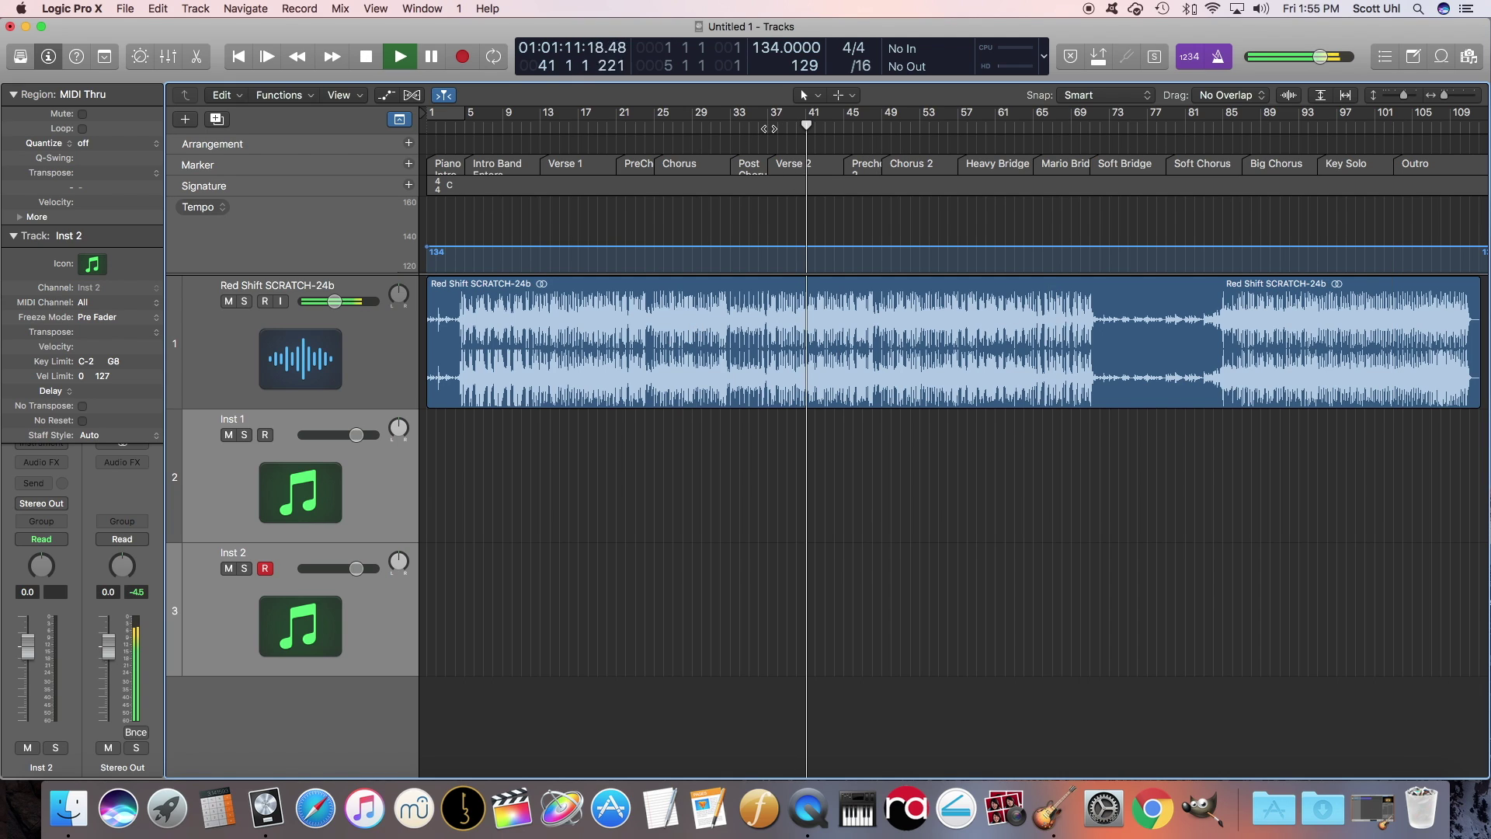
click(912, 123)
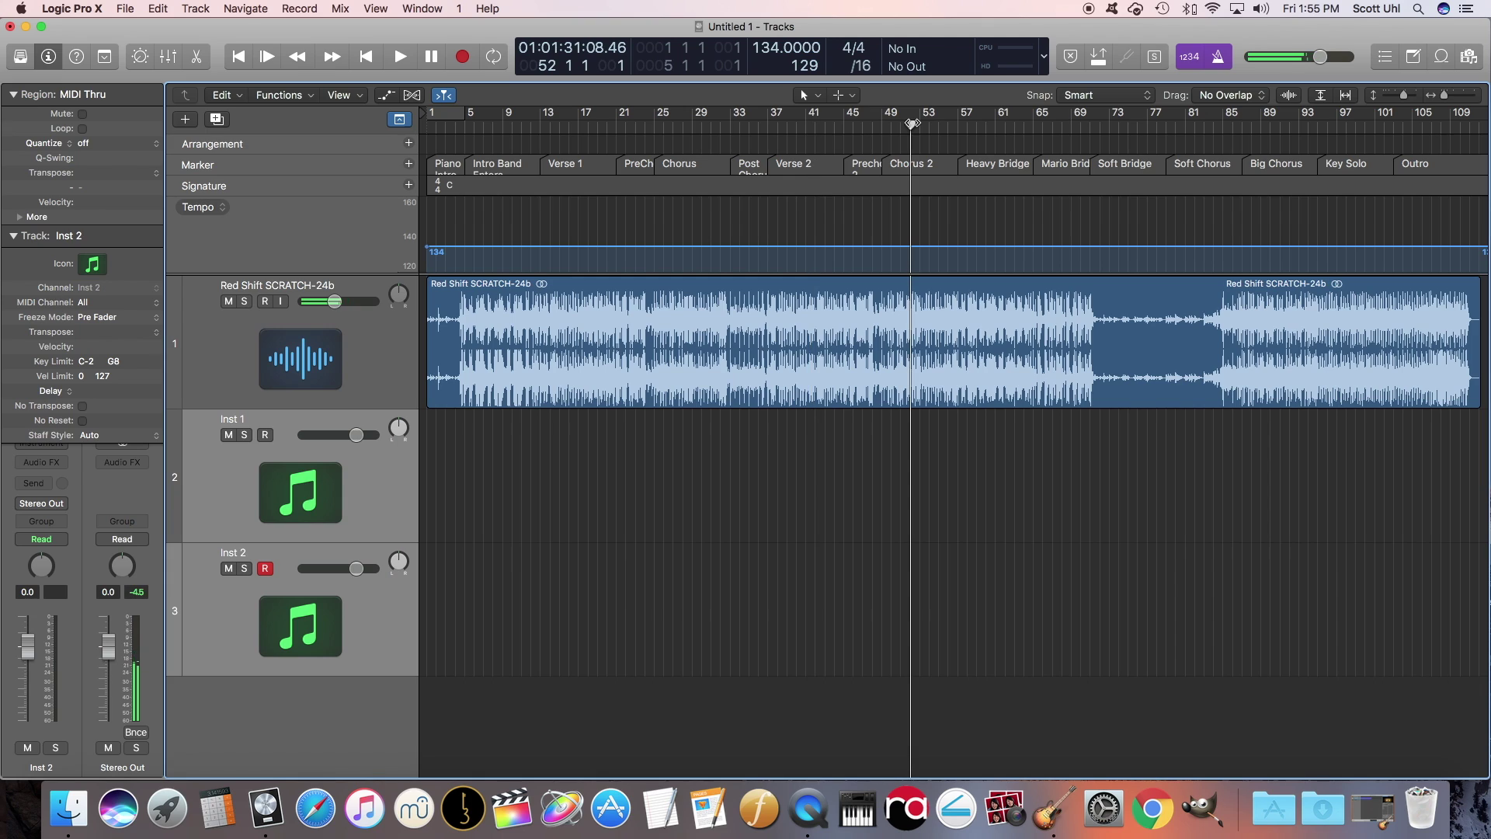
key(space)
key(space)
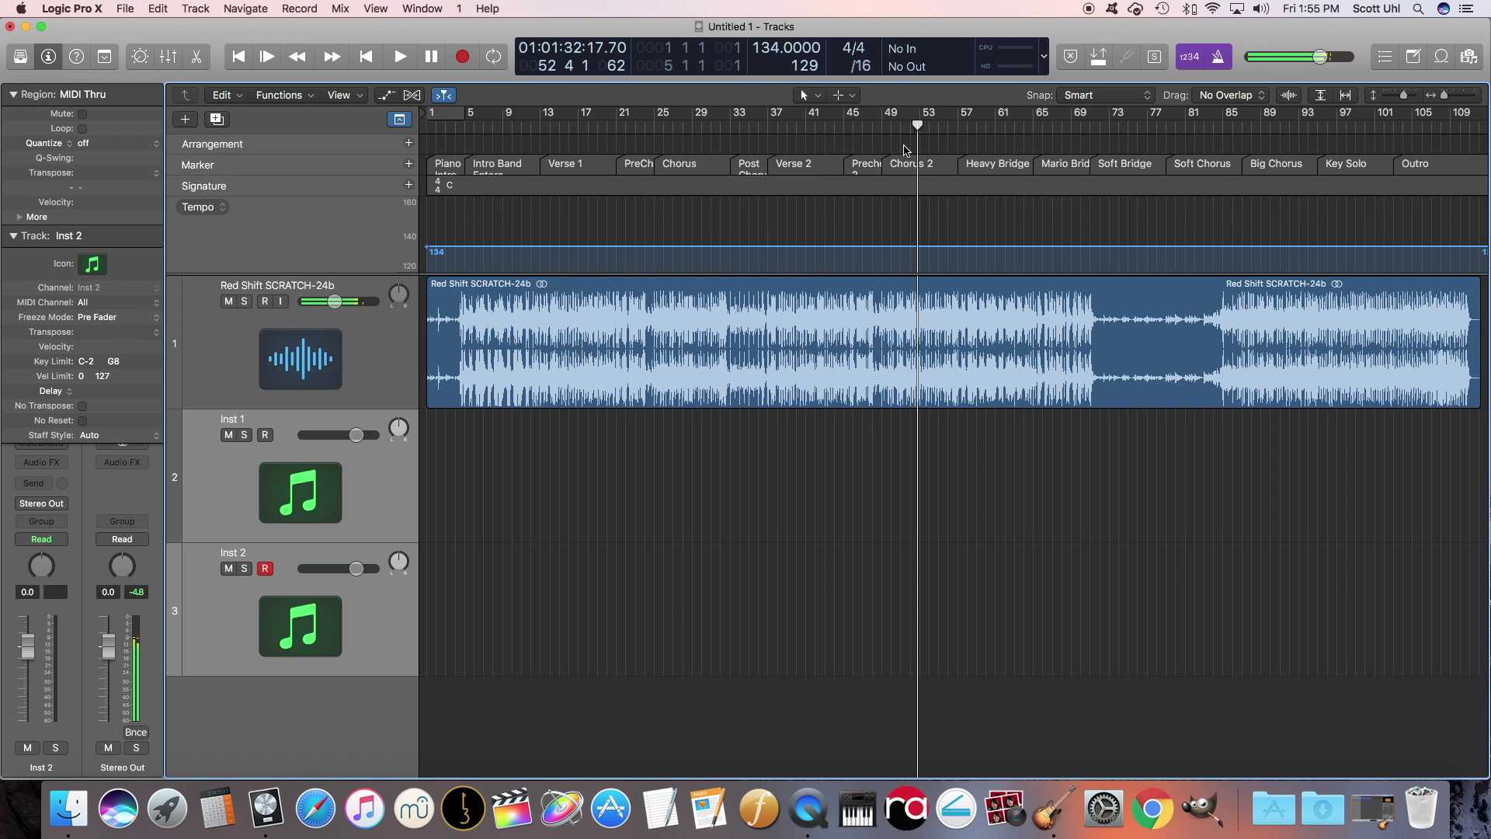